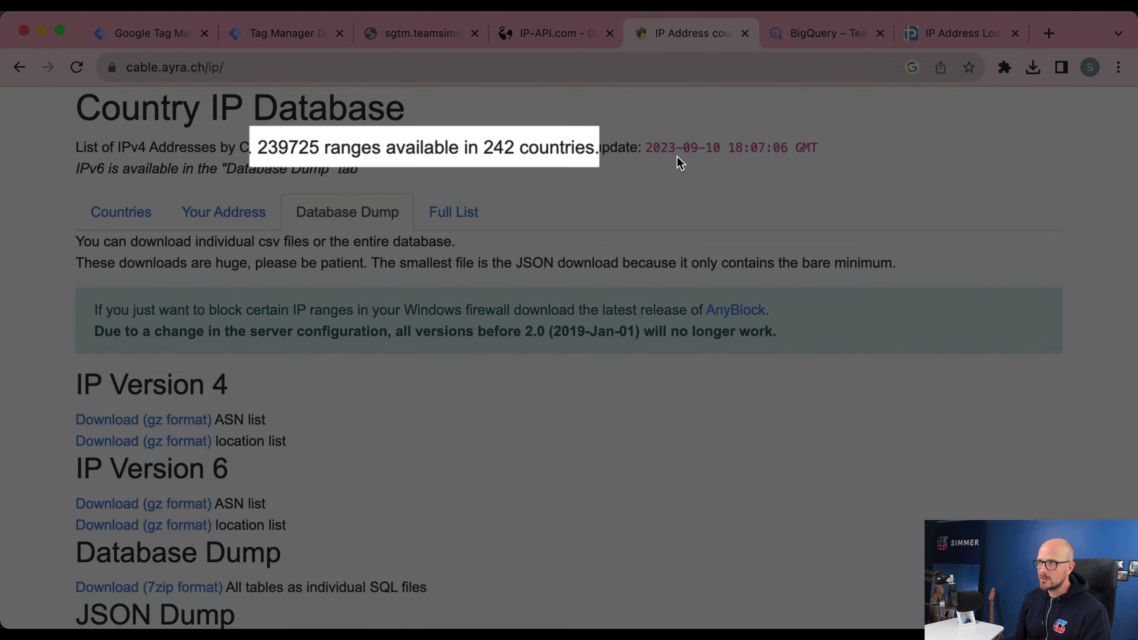
Step: Scroll down to the JSON dump of country IP ranges, then move on to iplocation.net's IP lookup page
scroll(657, 182, "down", 5)
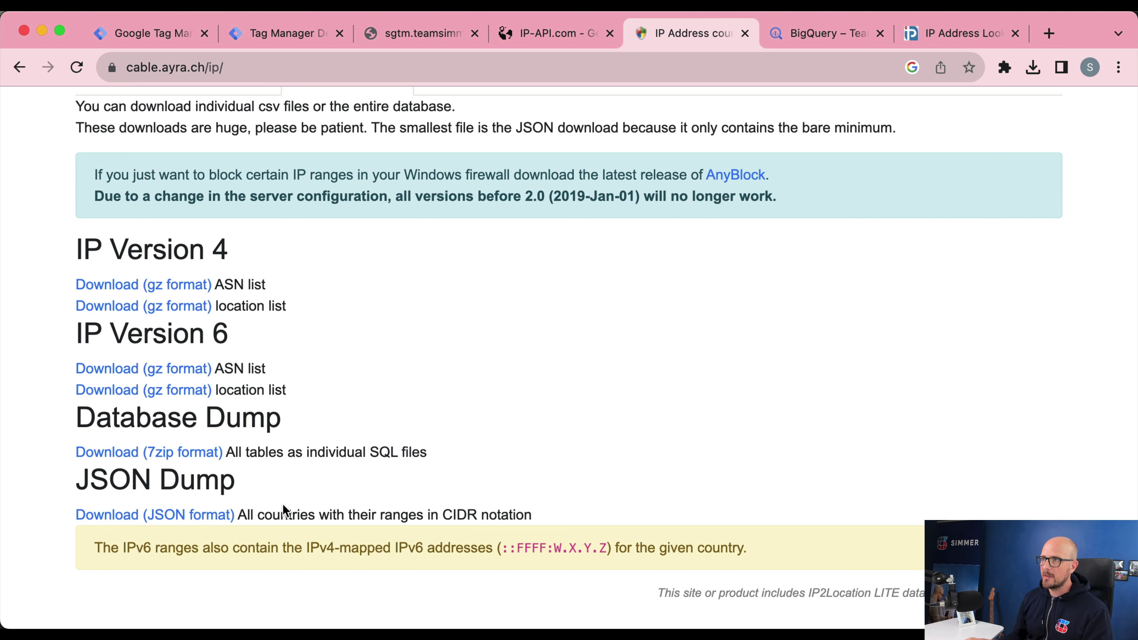
left_click(541, 34)
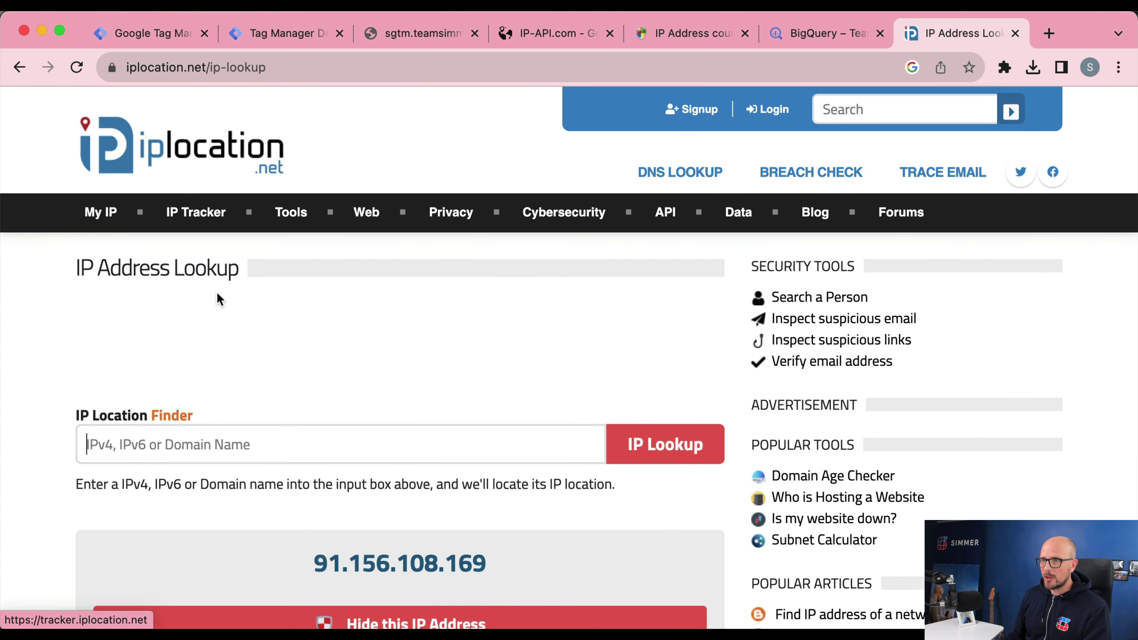
Step: Look up the IP address 1.32.232.0 in the IP Location Finder
scroll(216, 298, "down", 2)
left_click(157, 398)
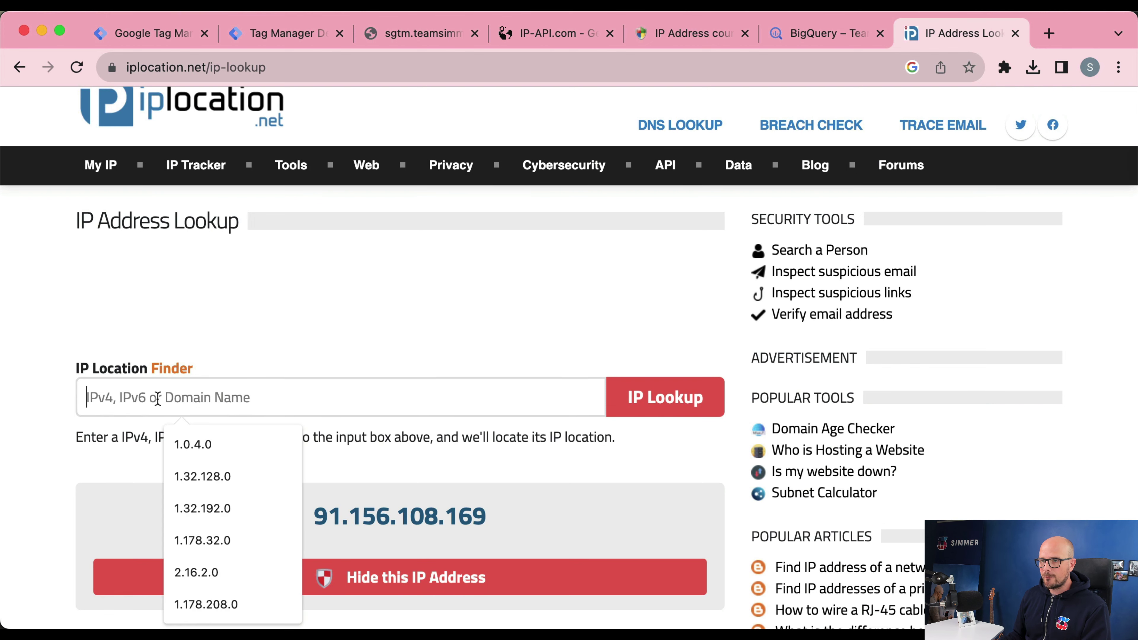
type("1.32.232.0")
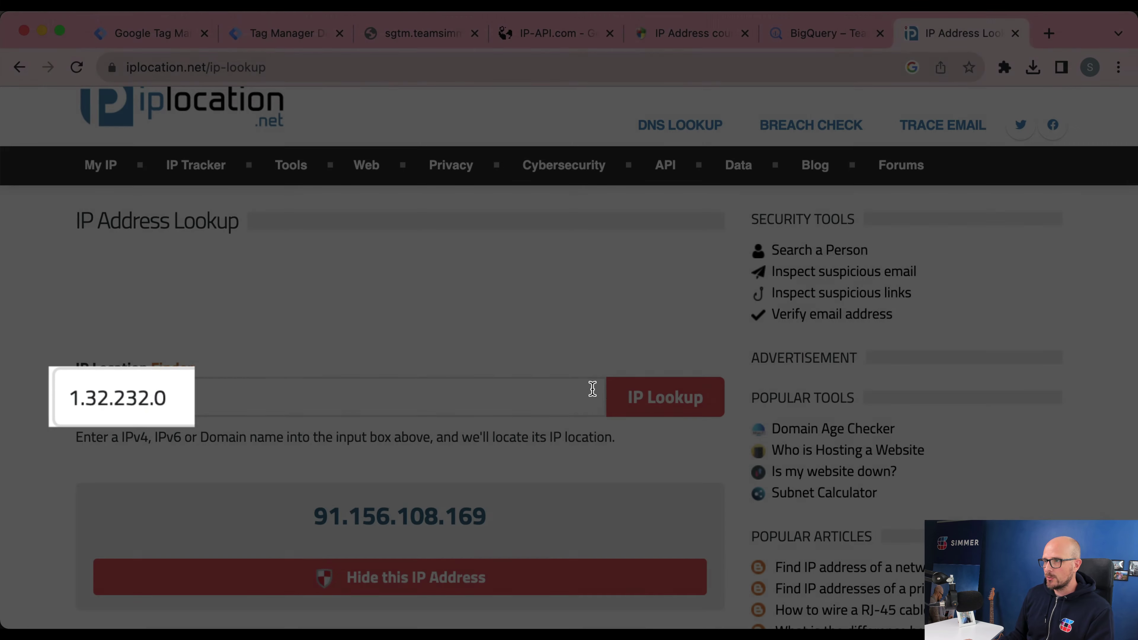
left_click(640, 394)
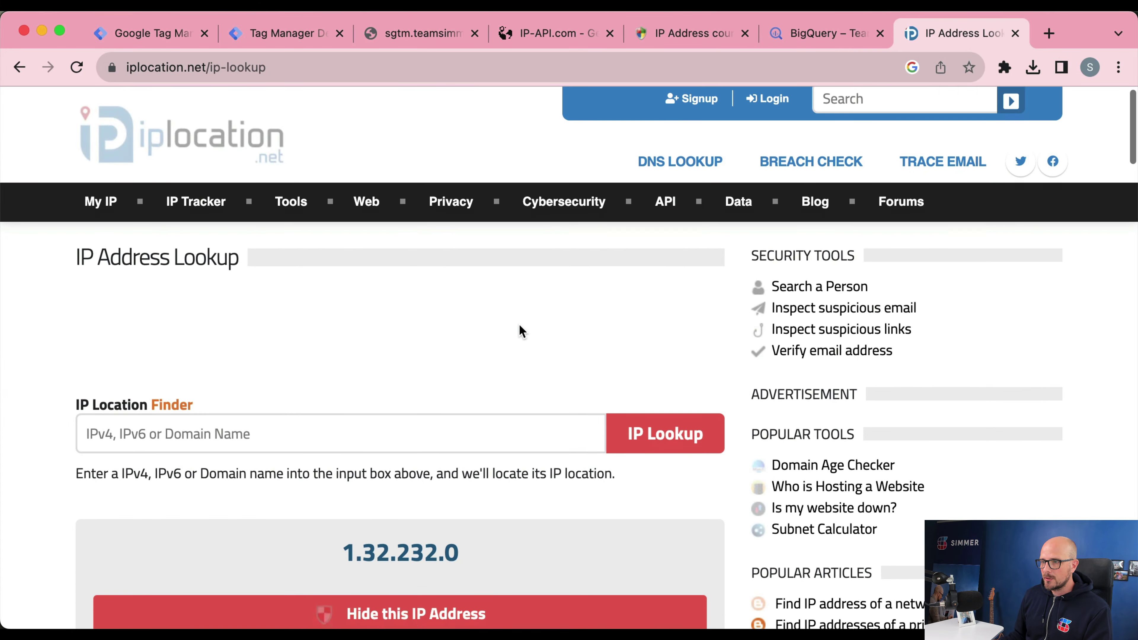
Step: Compare which country each geolocation provider reports for 1.32.232.0
scroll(521, 332, "down", 7)
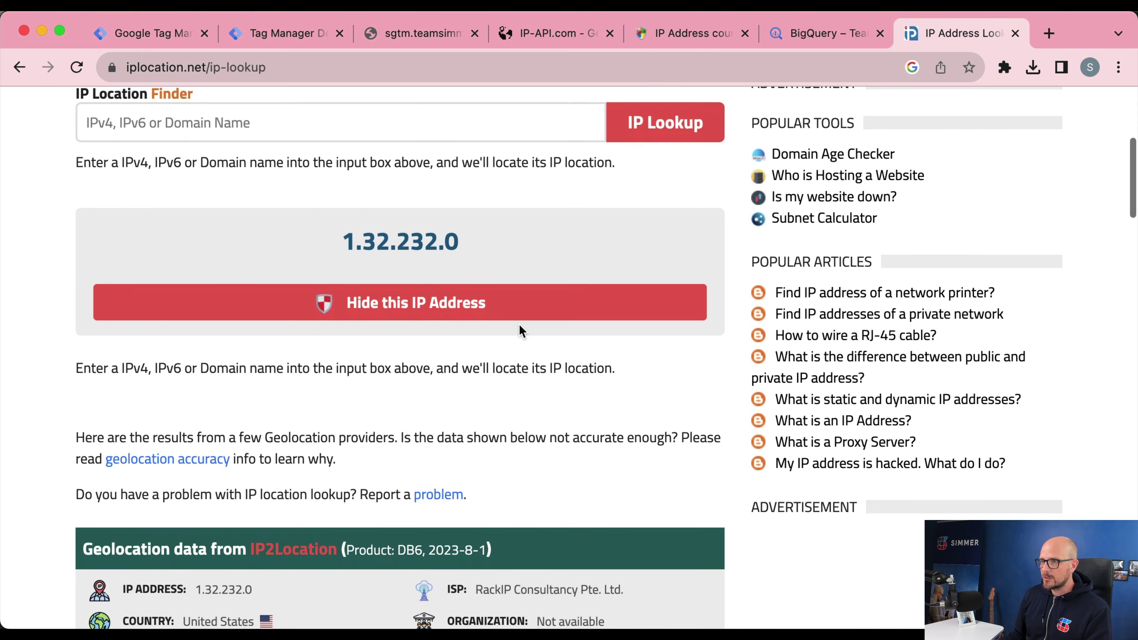
scroll(519, 331, "down", 5)
scroll(519, 332, "up", 1)
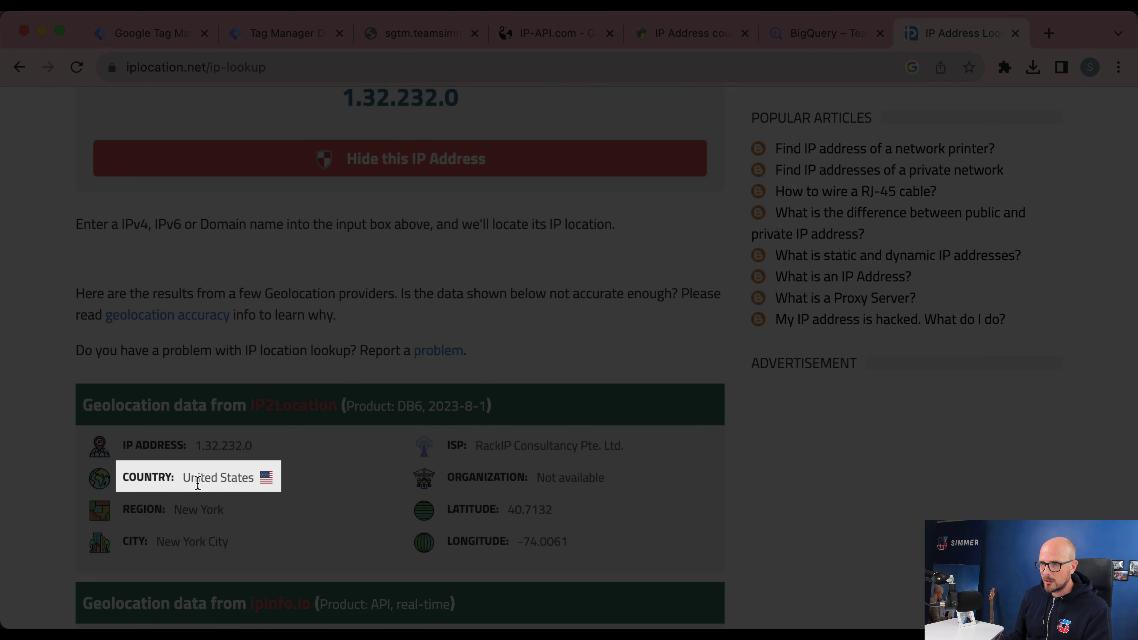
scroll(197, 483, "down", 3)
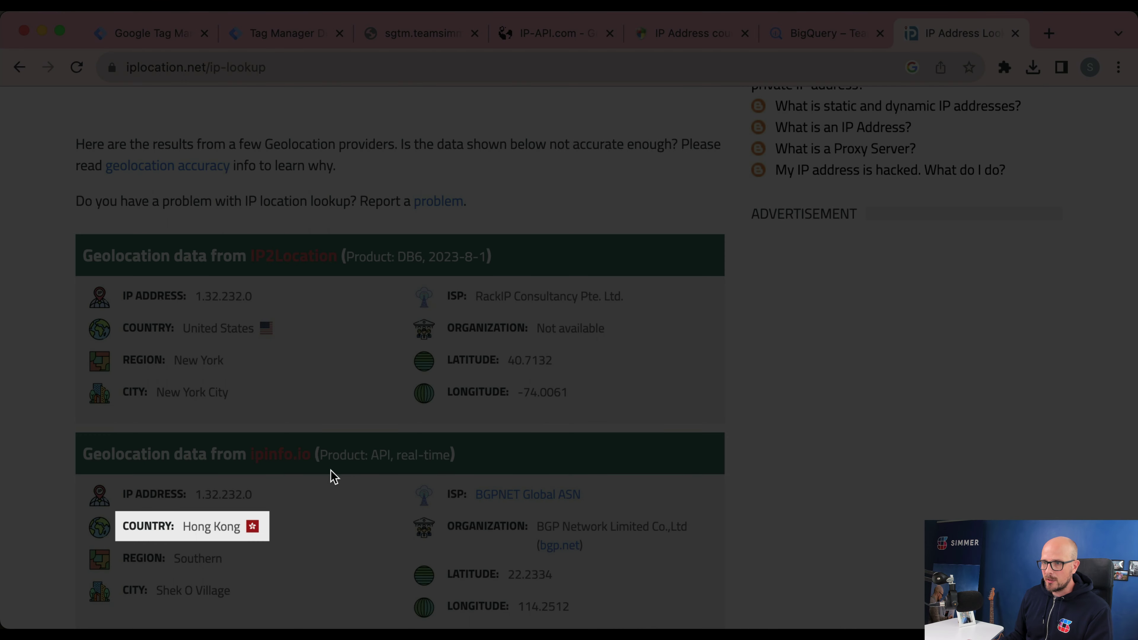
scroll(195, 534, "down", 5)
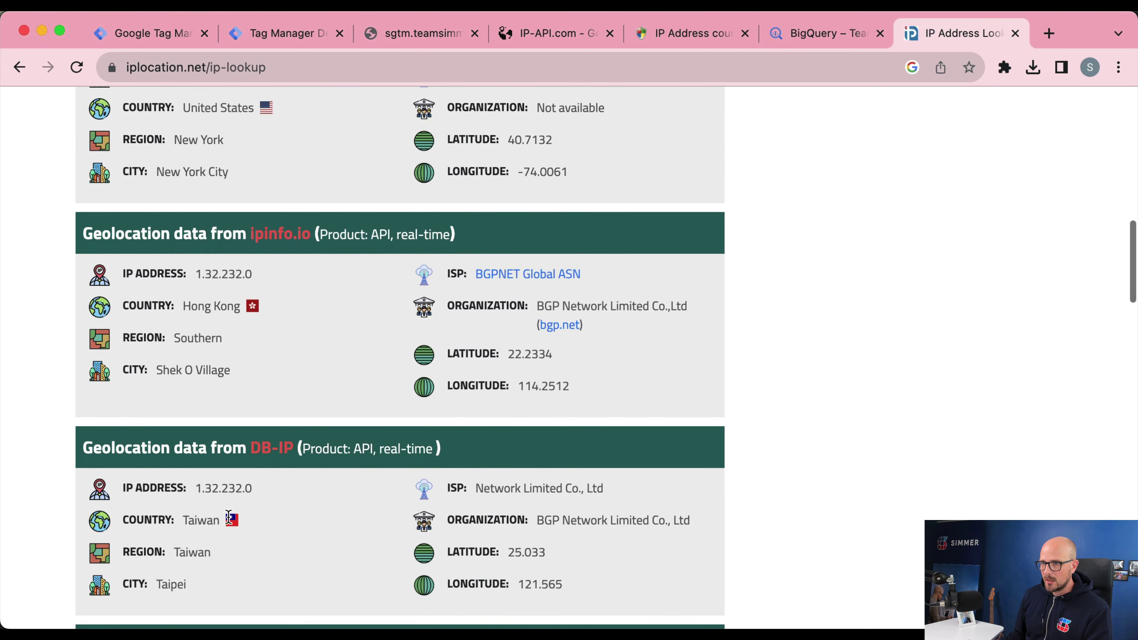
scroll(180, 527, "down", 3)
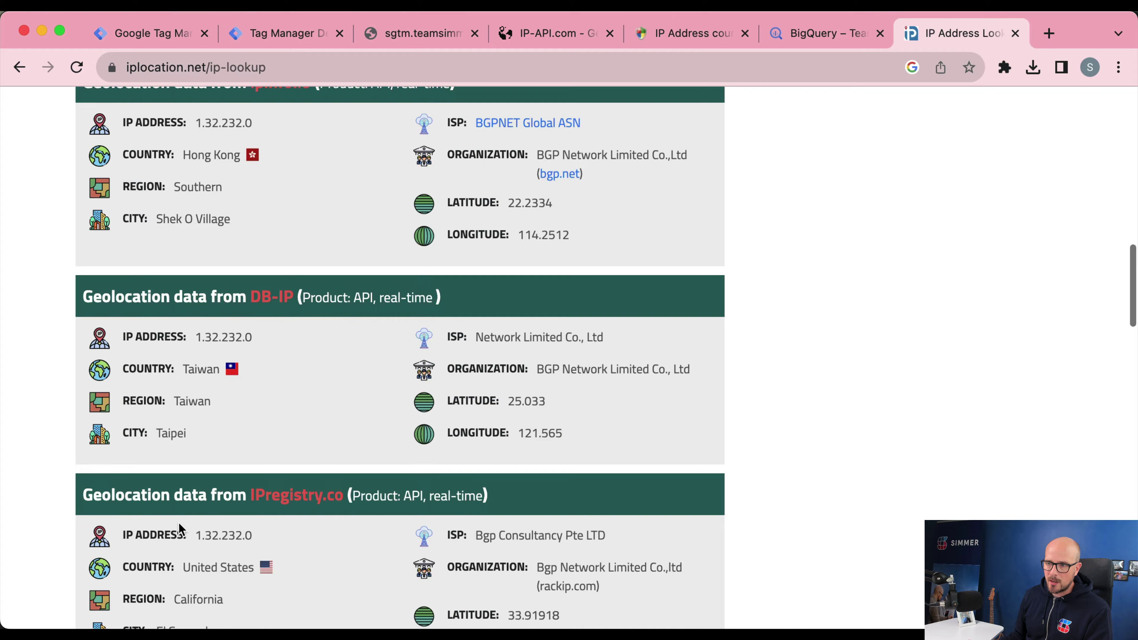
scroll(179, 527, "up", 8)
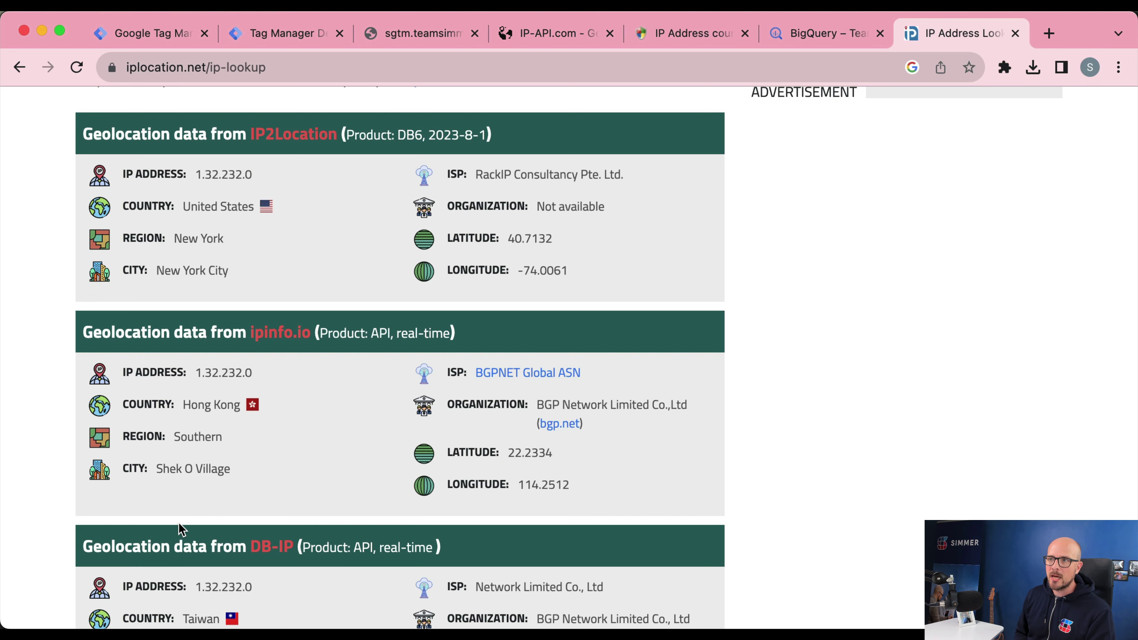
scroll(181, 528, "up", 15)
left_click(305, 352)
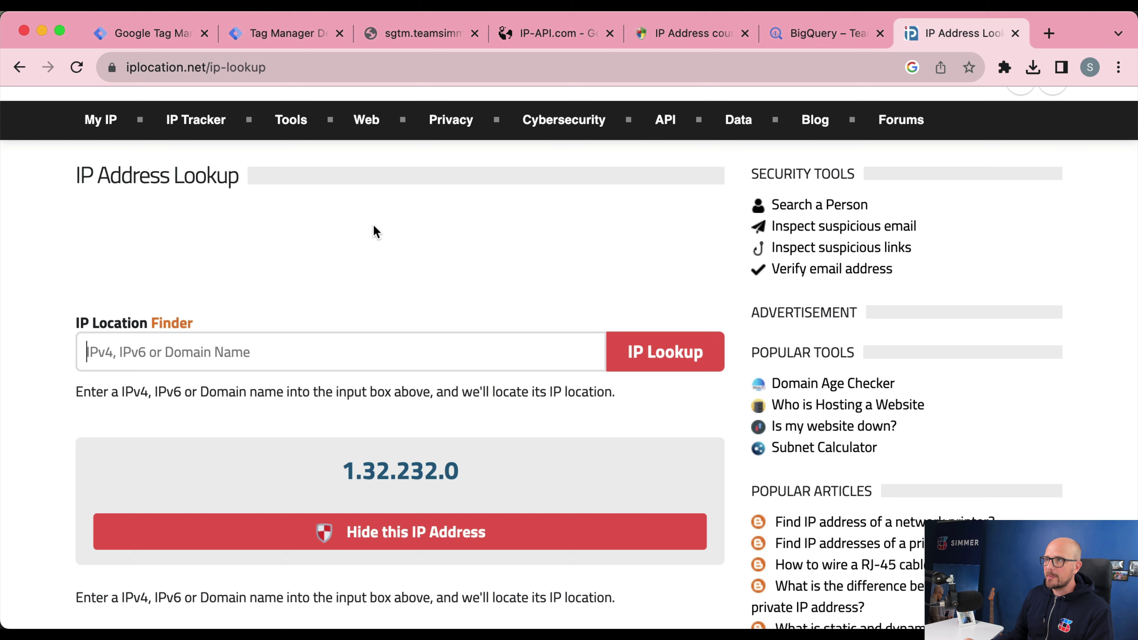
Step: Review the Lookup - countryCode to countryIp table of country codes to generic IPs, then close it
left_click(169, 36)
scroll(327, 332, "down", 5)
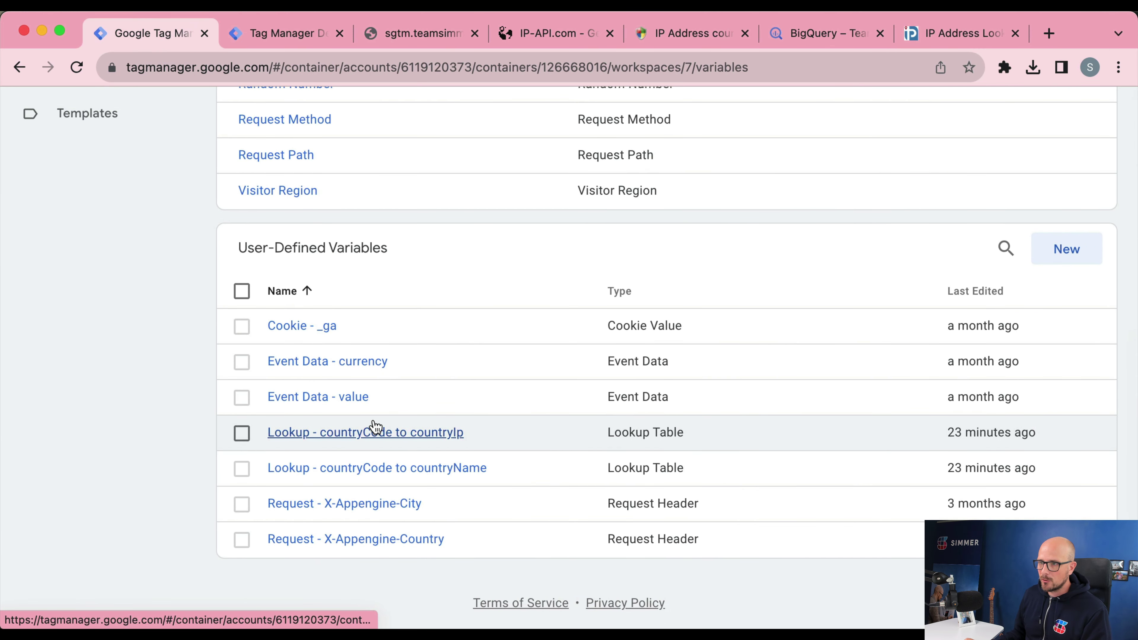
left_click(375, 431)
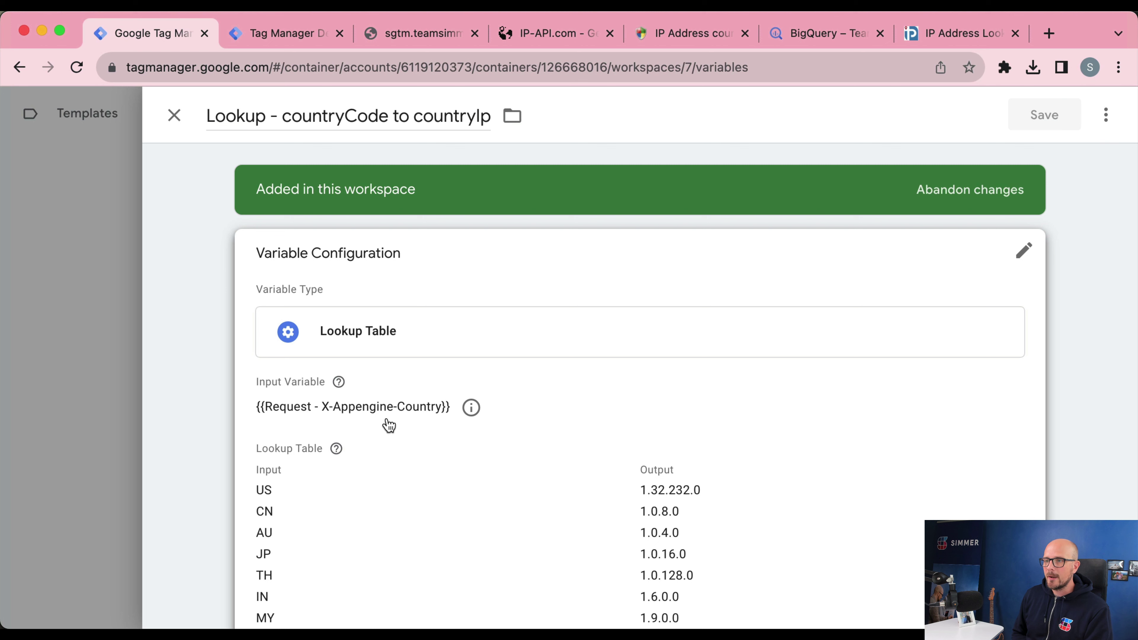
scroll(389, 425, "down", 3)
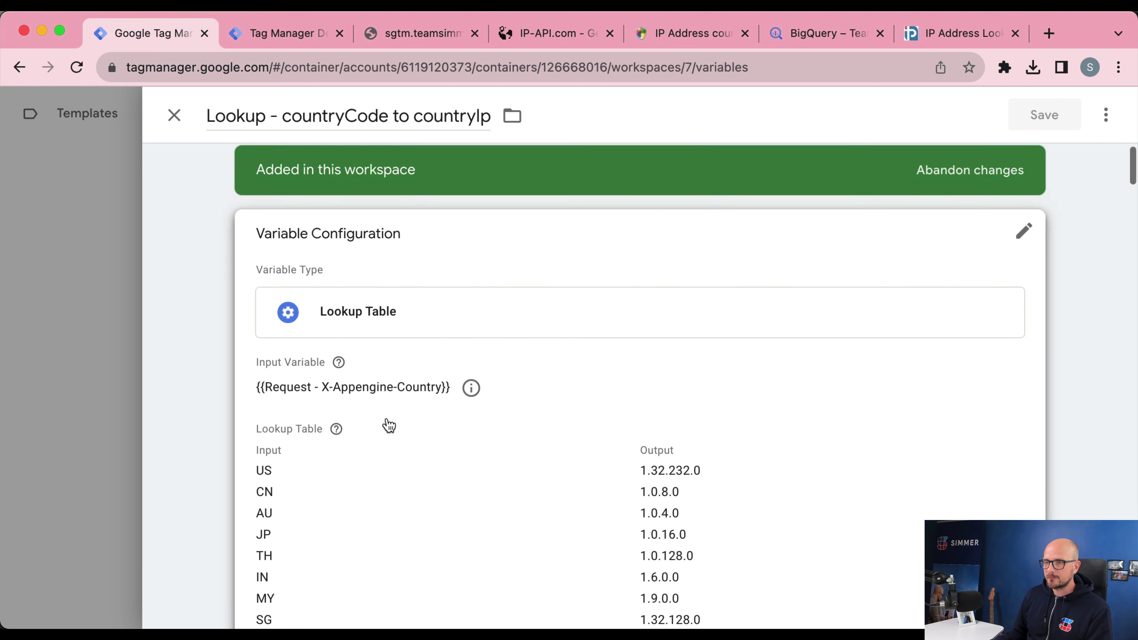
scroll(389, 424, "down", 1)
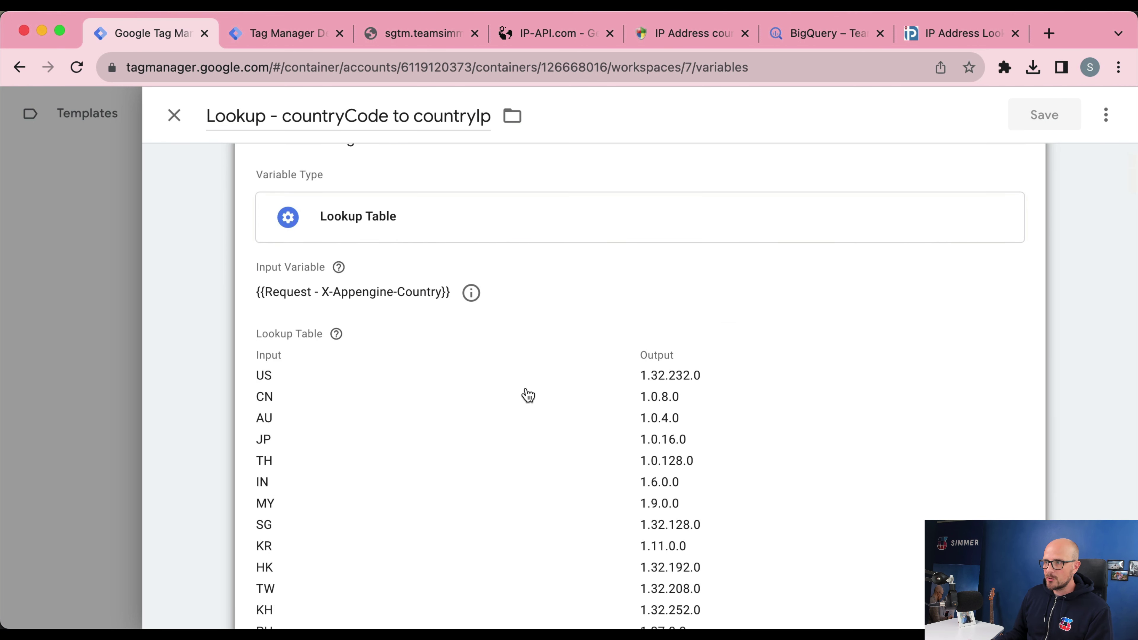
scroll(678, 376, "down", 1)
scroll(680, 376, "down", 2)
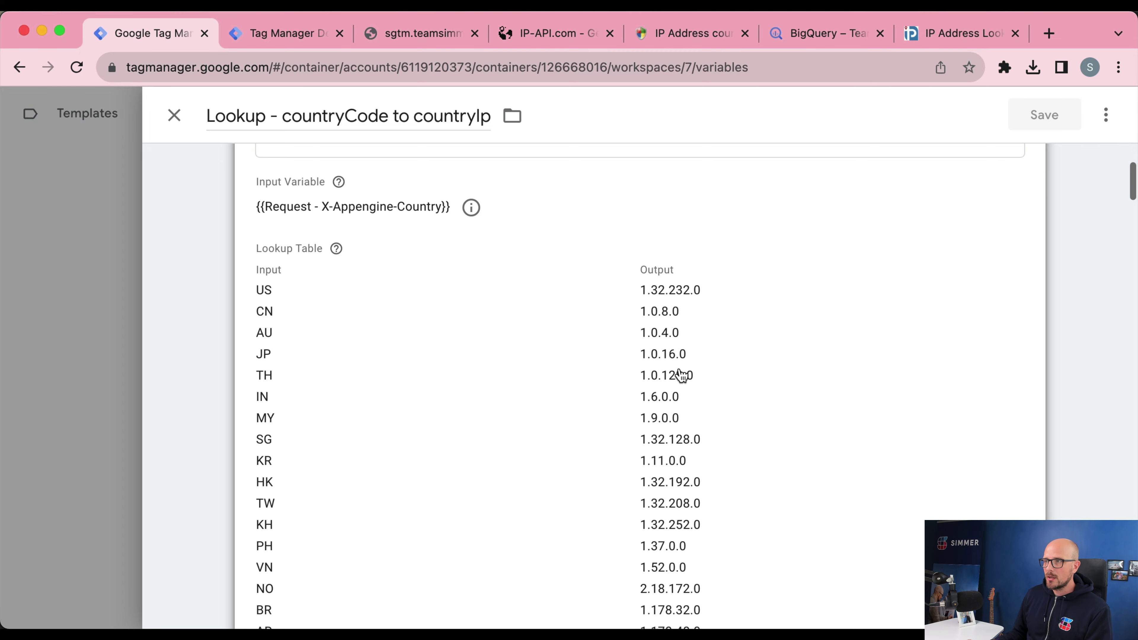
scroll(681, 375, "down", 1)
left_click(61, 229)
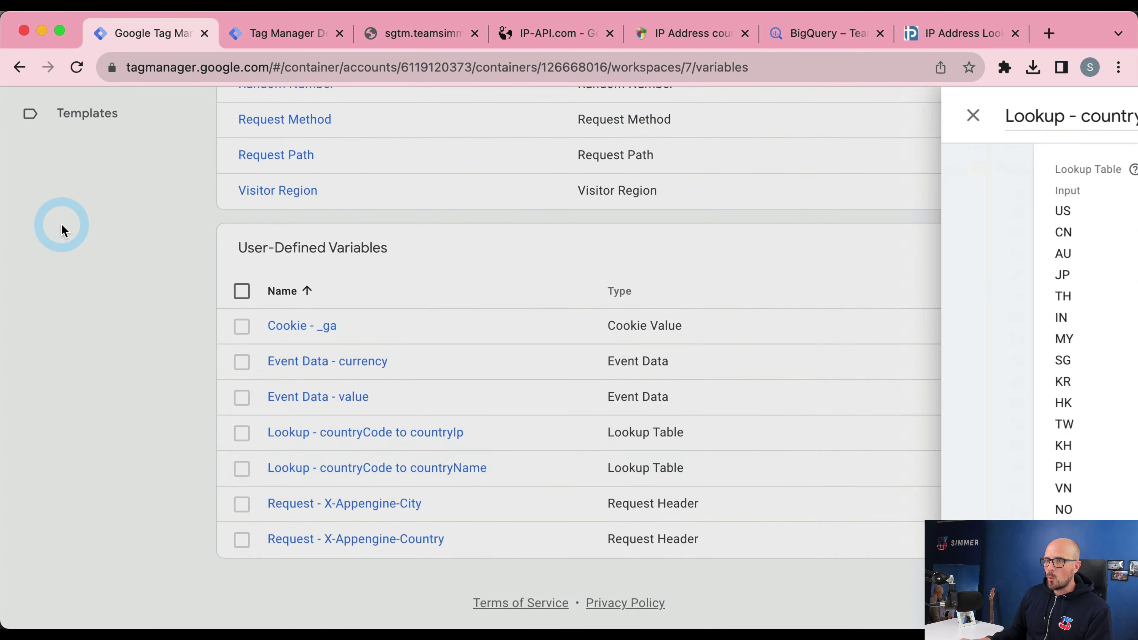
scroll(112, 295, "up", 10)
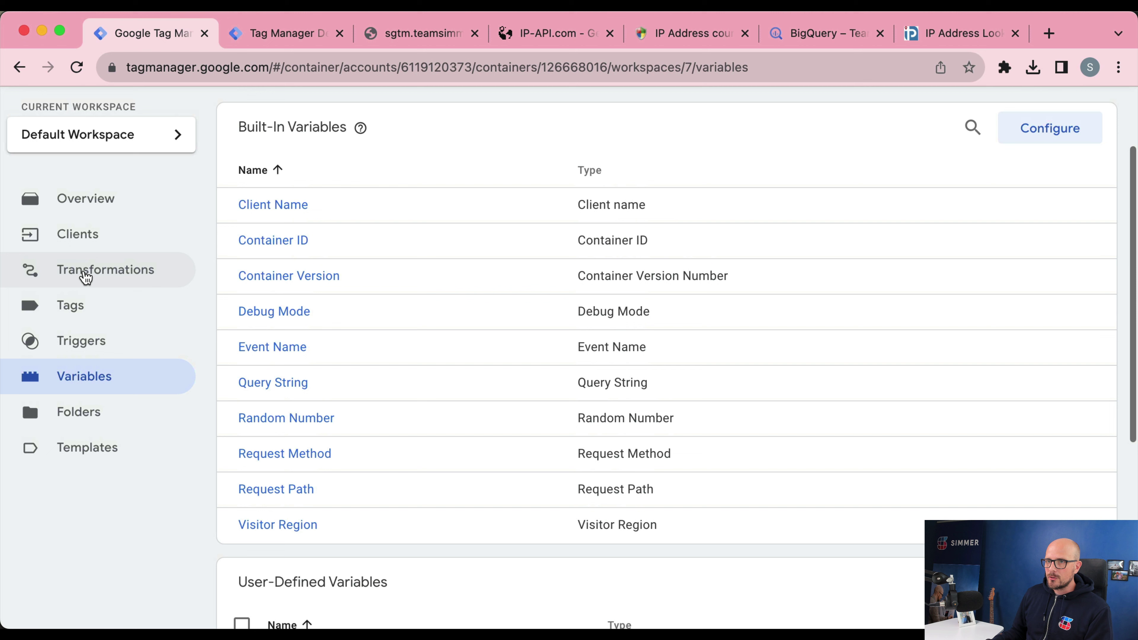
Step: Create a new transformation of type Augment event
left_click(85, 276)
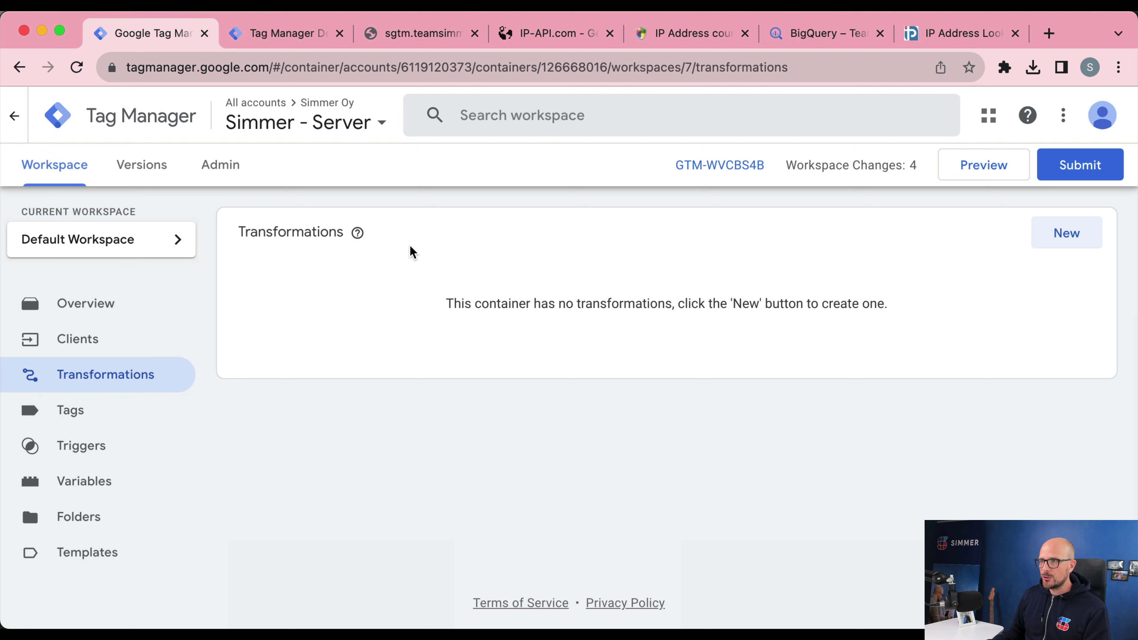
left_click(1059, 238)
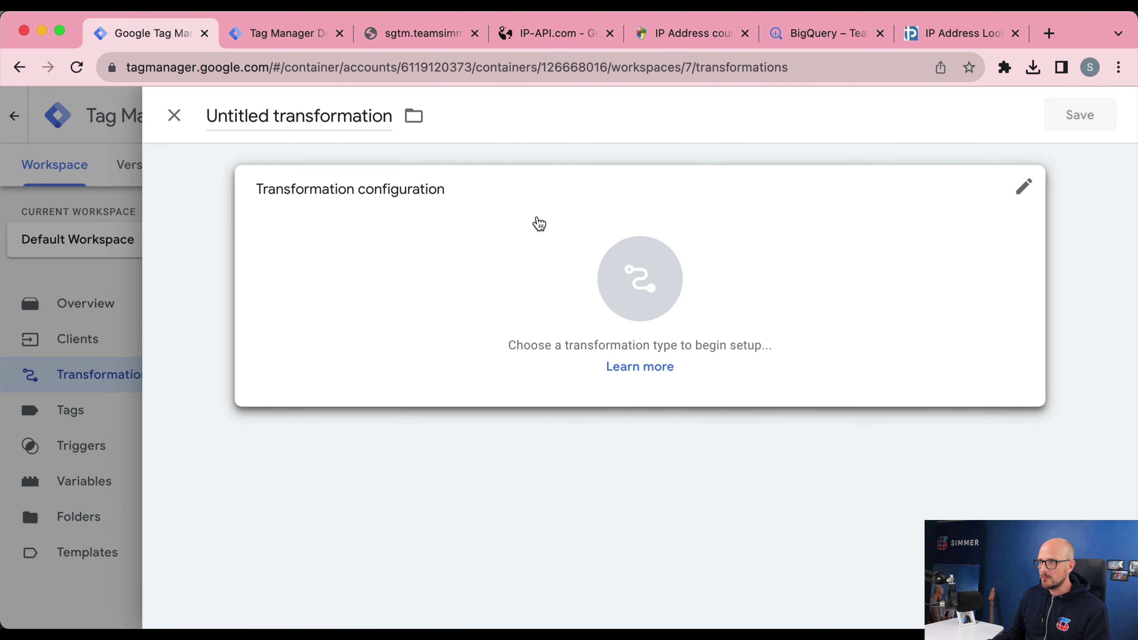
left_click(539, 223)
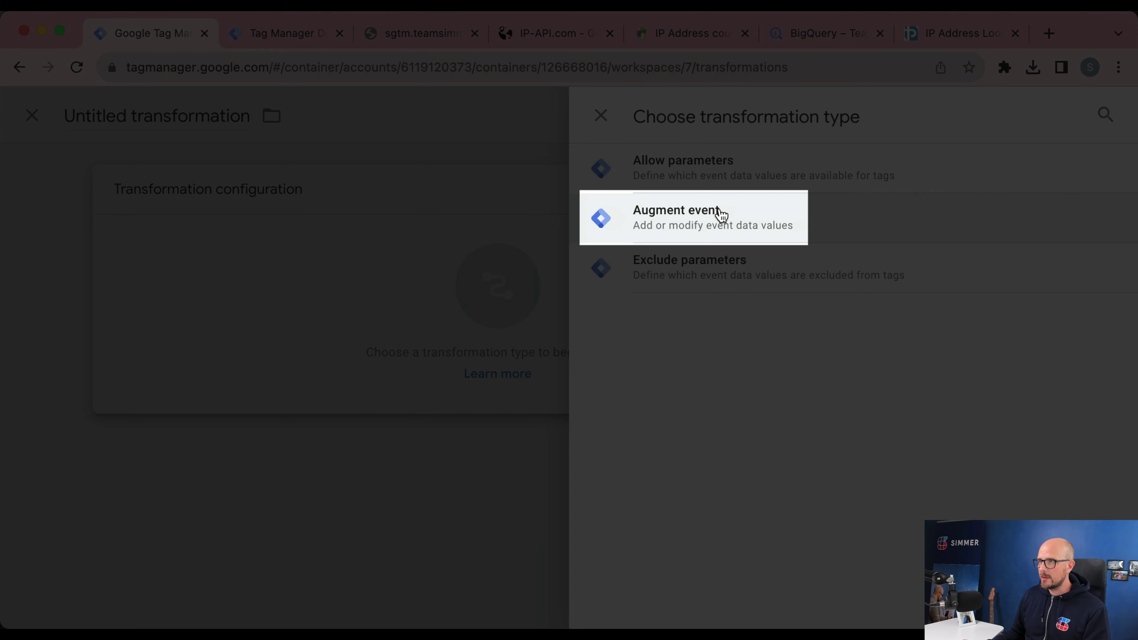
left_click(721, 216)
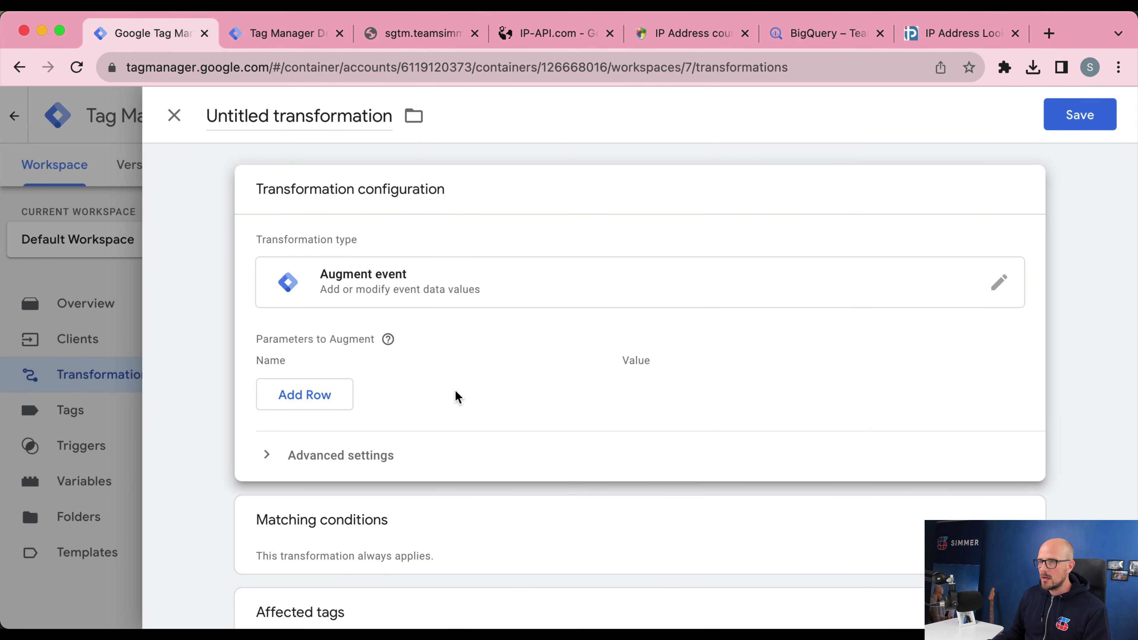
Step: Add an ip_override parameter with value {{Lookup - countryCode to countryIp}}
left_click(331, 395)
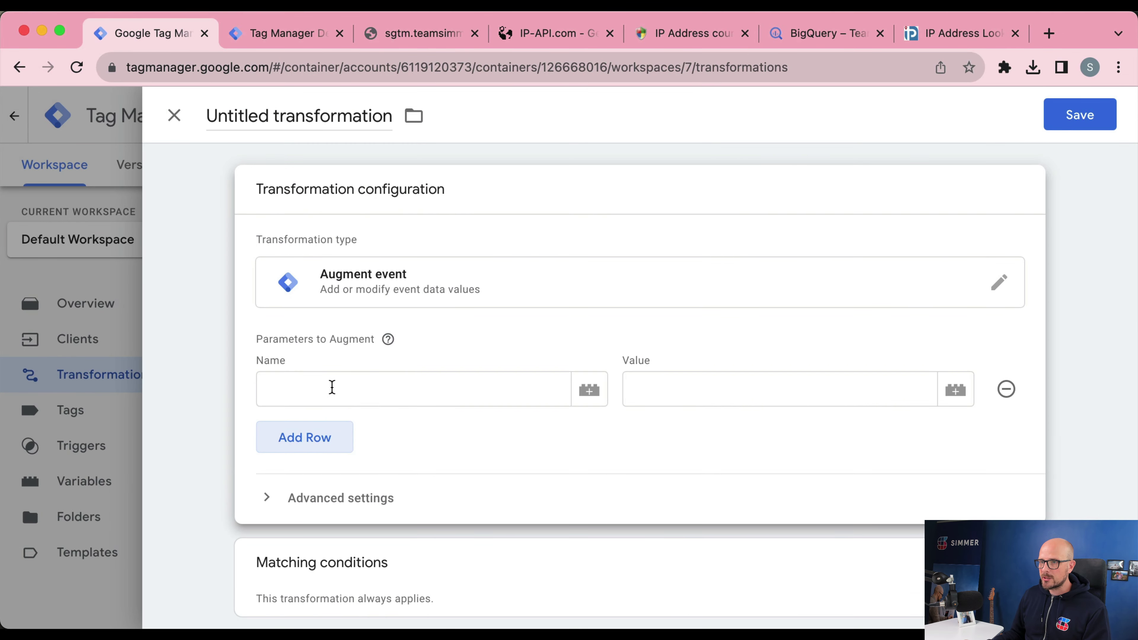
left_click(332, 387)
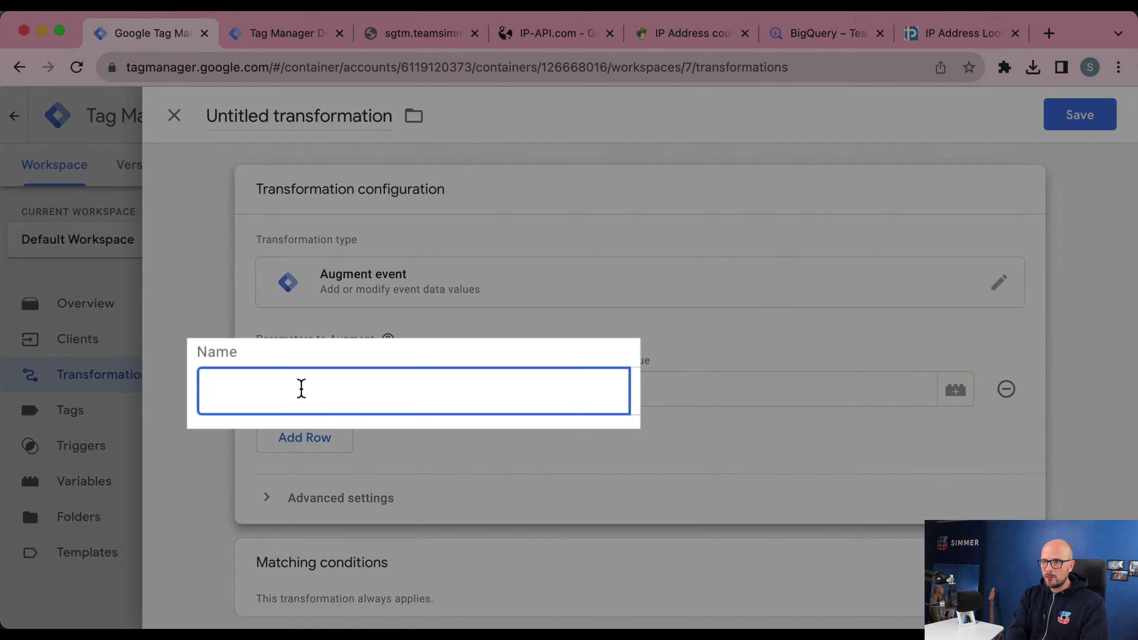
type("ip_override")
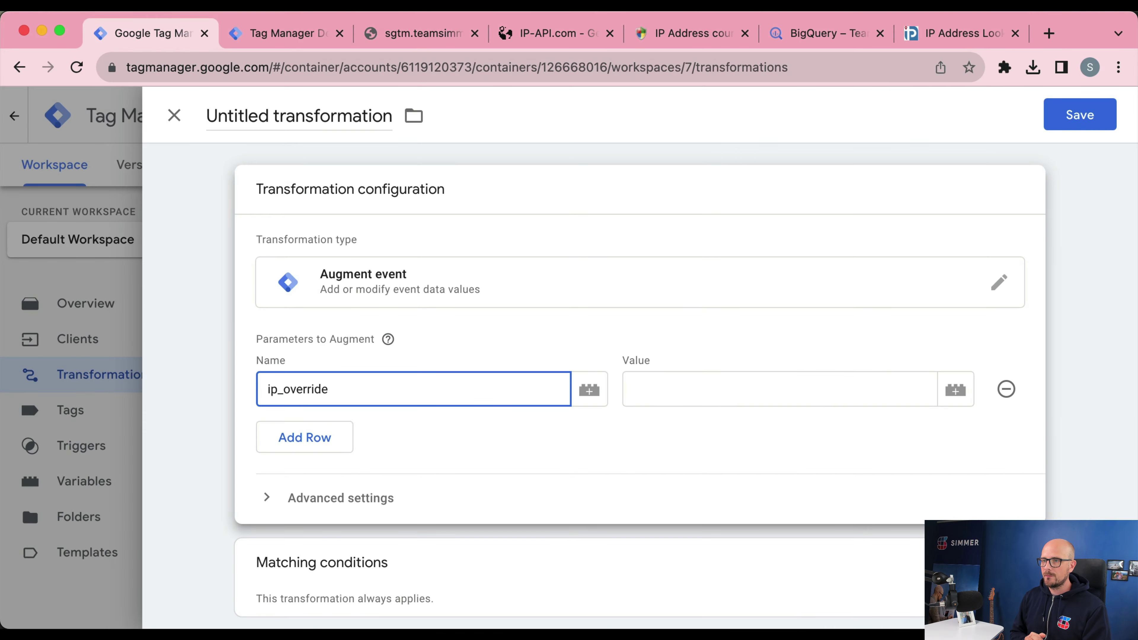
left_click(646, 398)
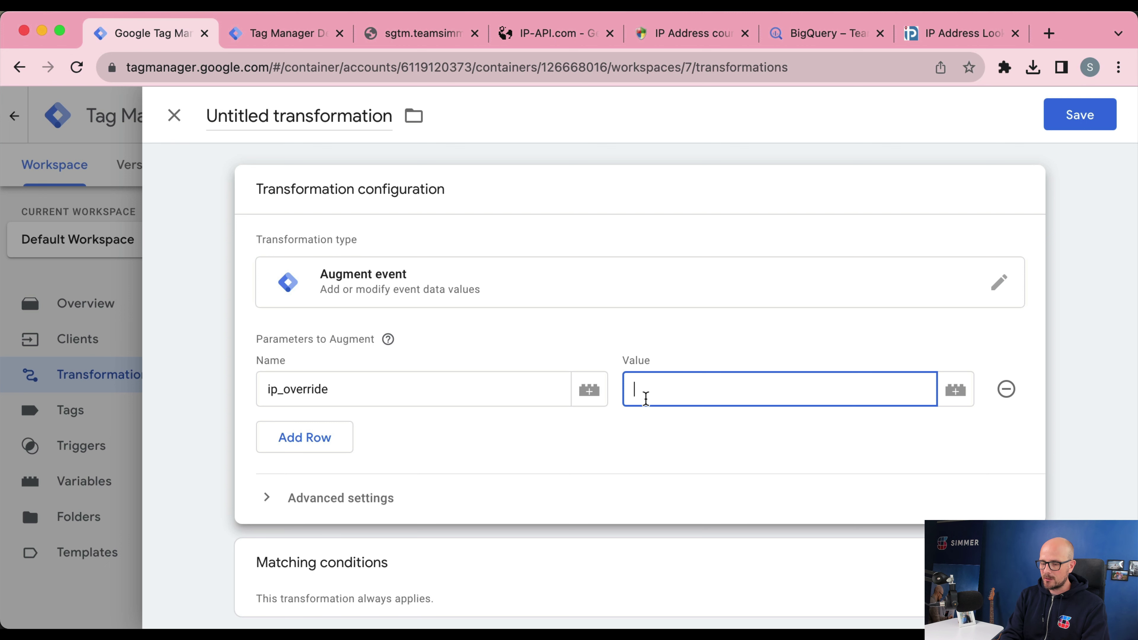
type("{{Lookup - countryCode to countryIp}}")
scroll(467, 447, "down", 2)
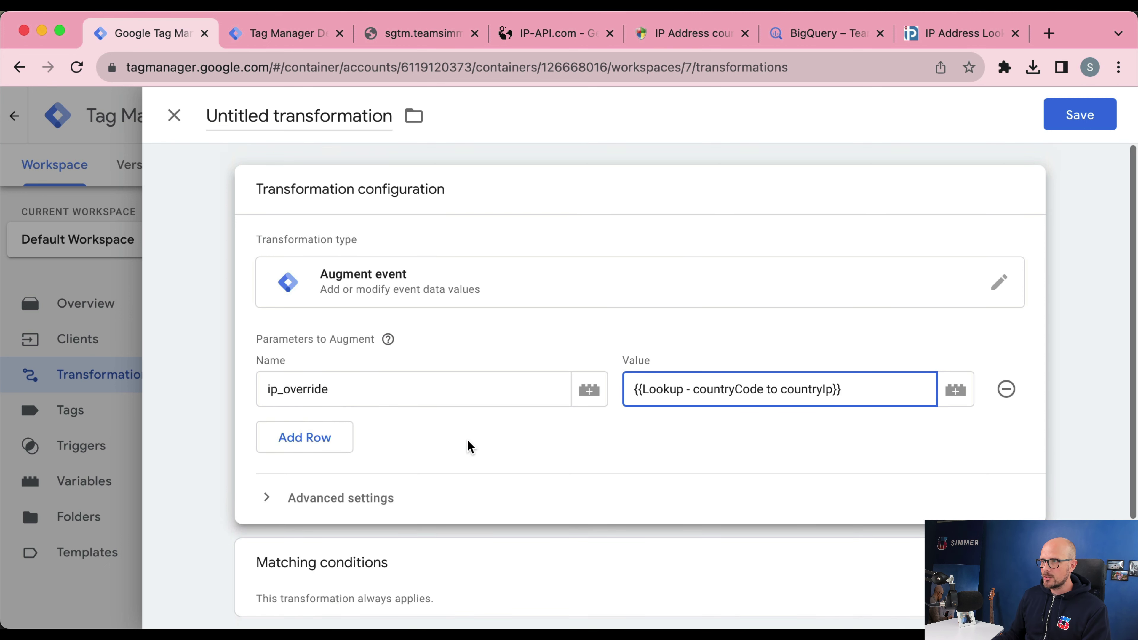
scroll(467, 447, "down", 3)
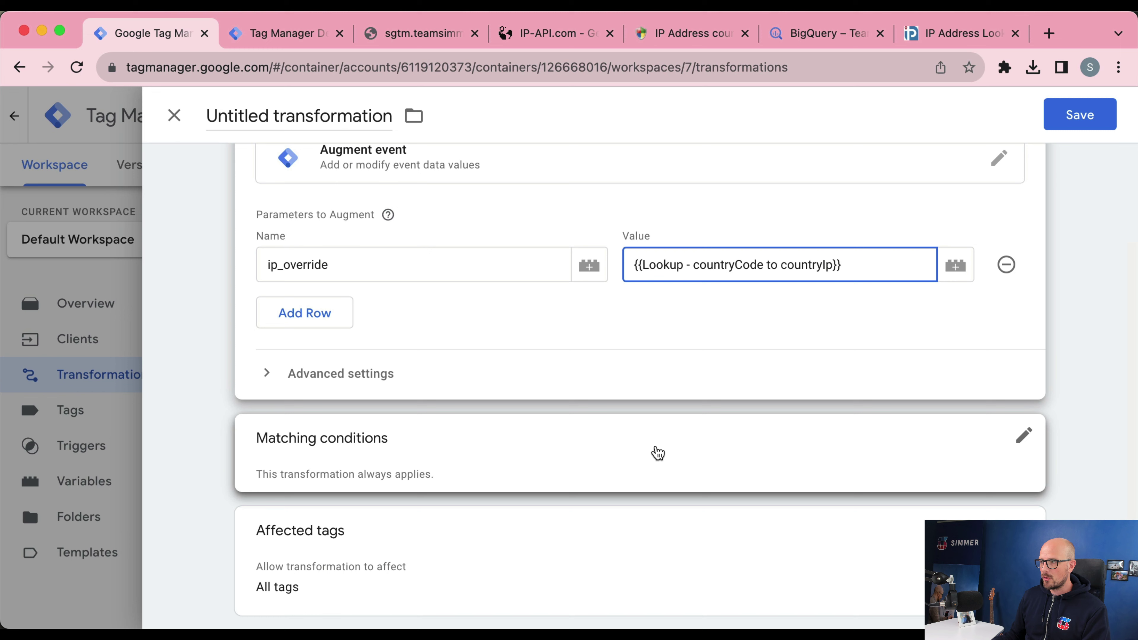
scroll(439, 444, "down", 1)
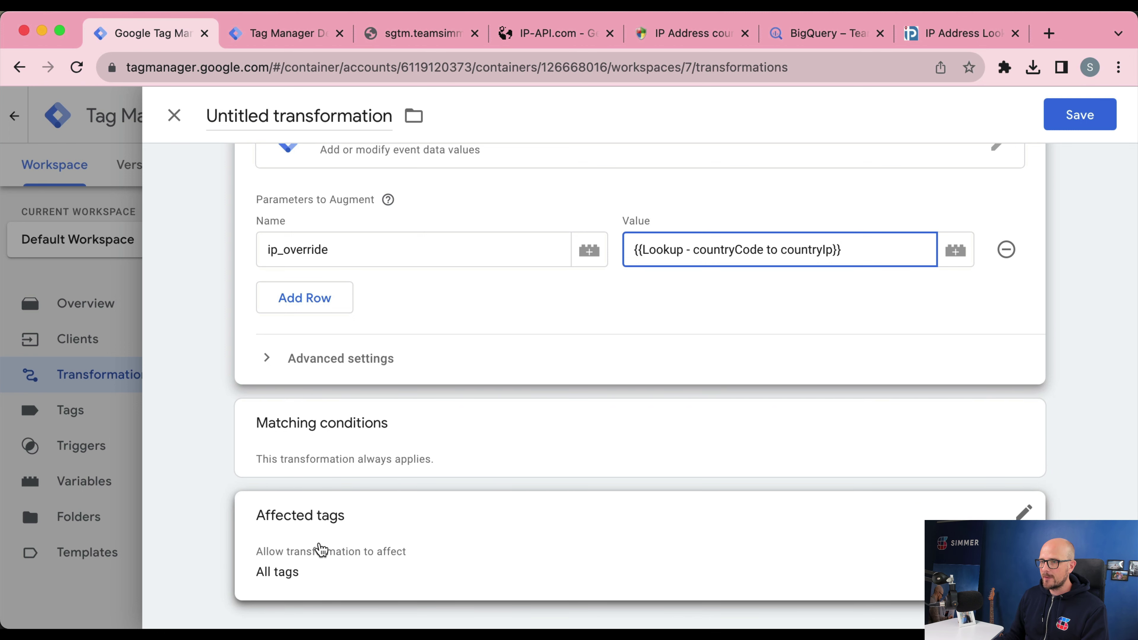
scroll(321, 549, "up", 1)
Step: Rename the transformation to 'Augment - countryCode to countryIp' and save it
left_click(305, 116)
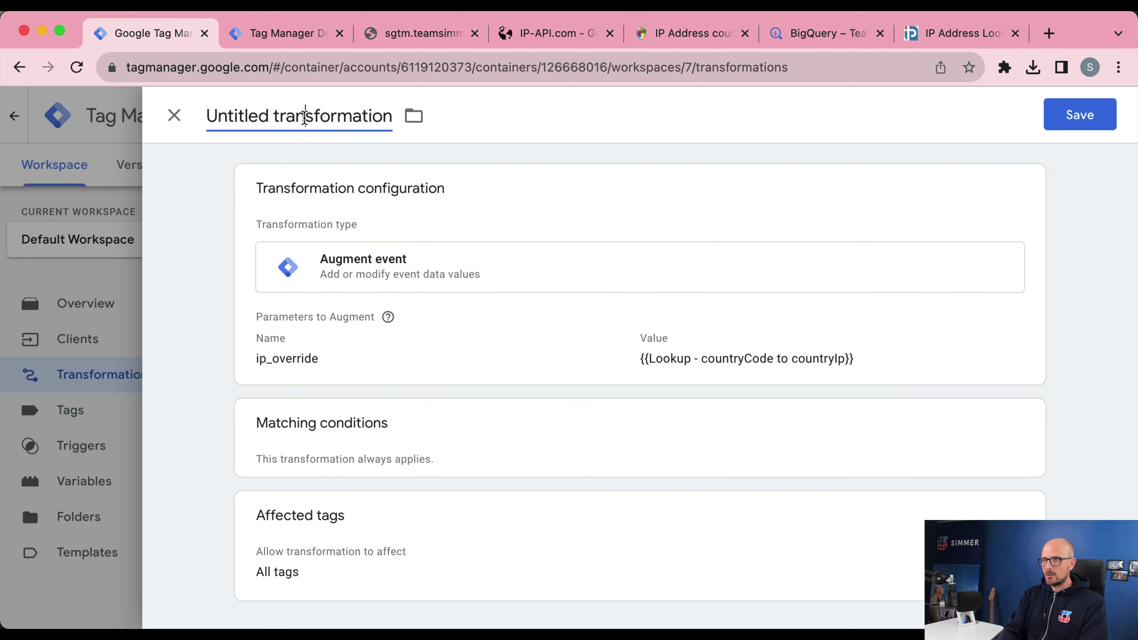
key("super+a")
type("Augment - countryCode to countryIp")
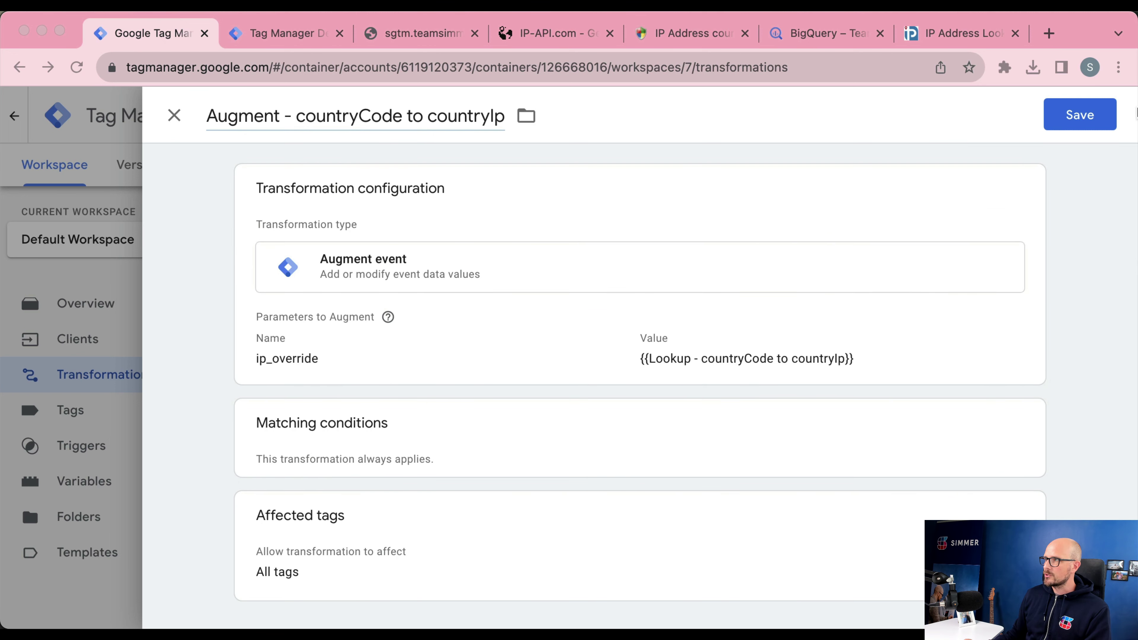
left_click(1079, 118)
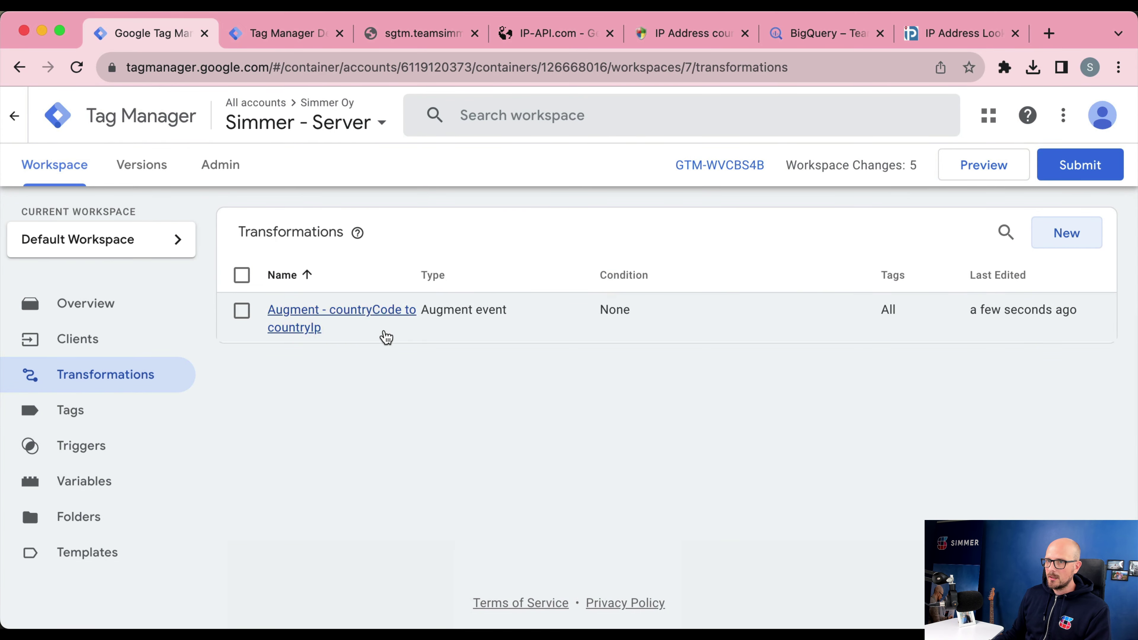
Step: Open the GA4 tag's configuration for editing
left_click(73, 422)
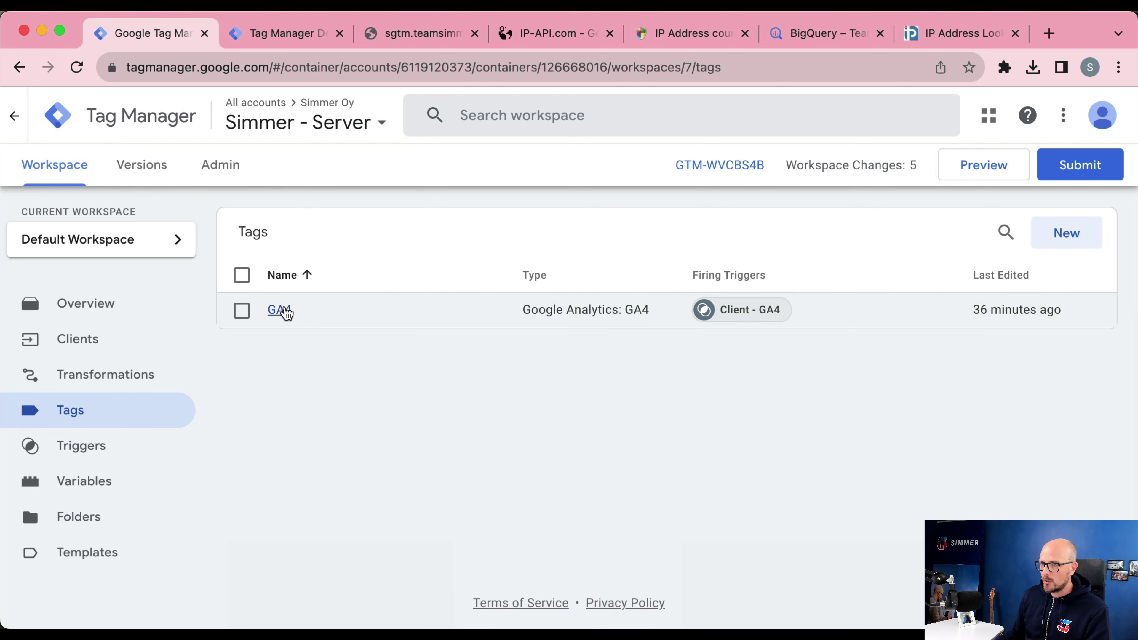
left_click(283, 311)
left_click(510, 449)
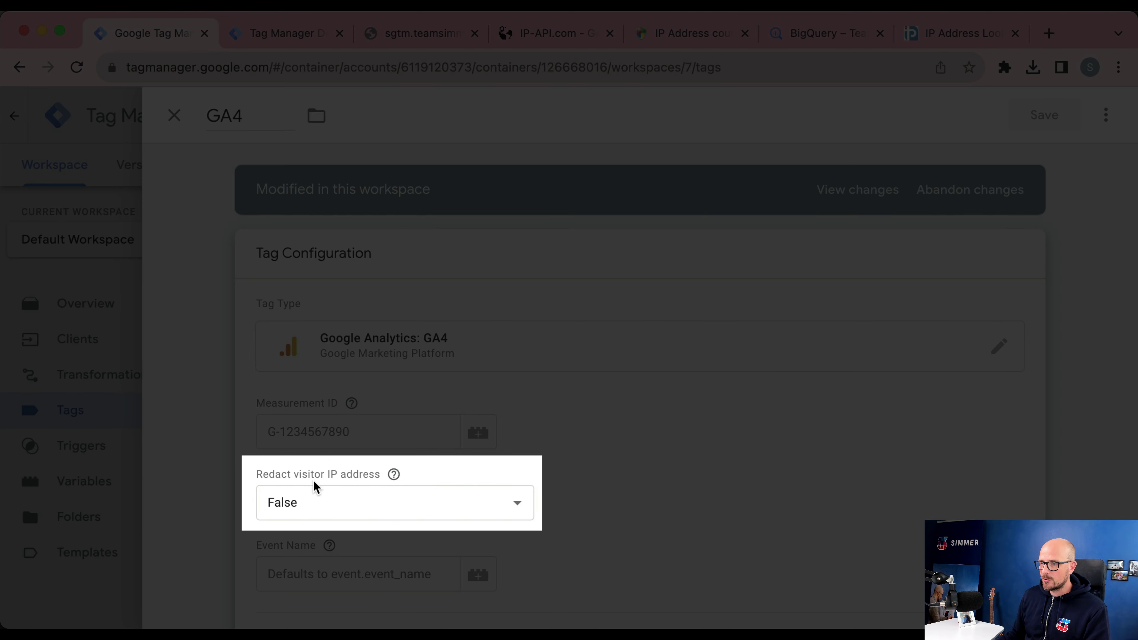
scroll(253, 536, "down", 1)
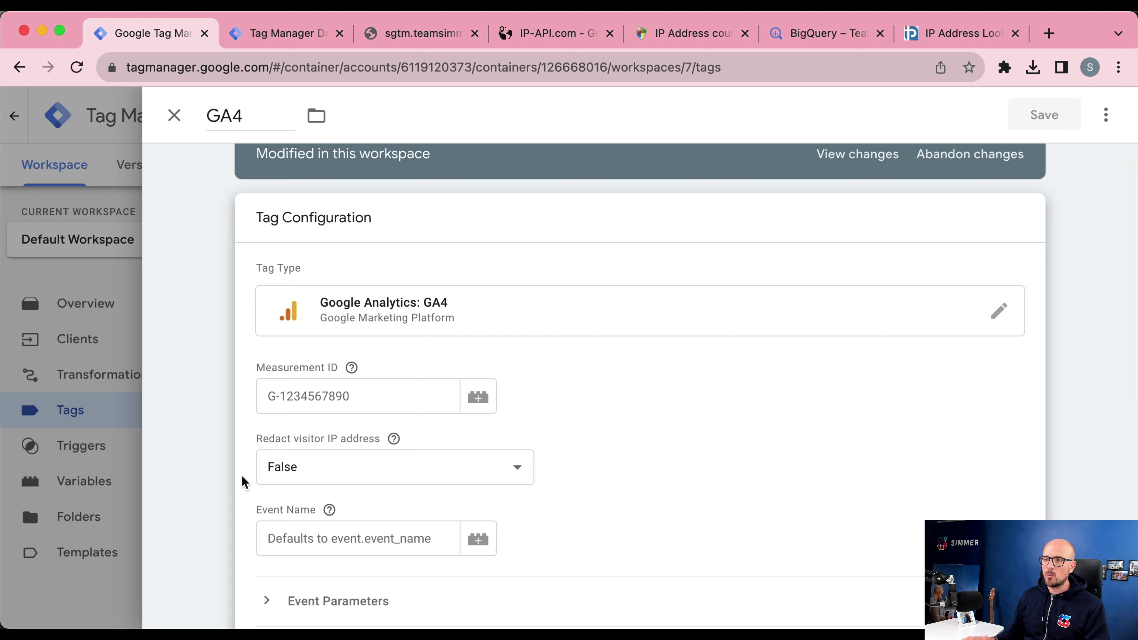
scroll(244, 483, "down", 5)
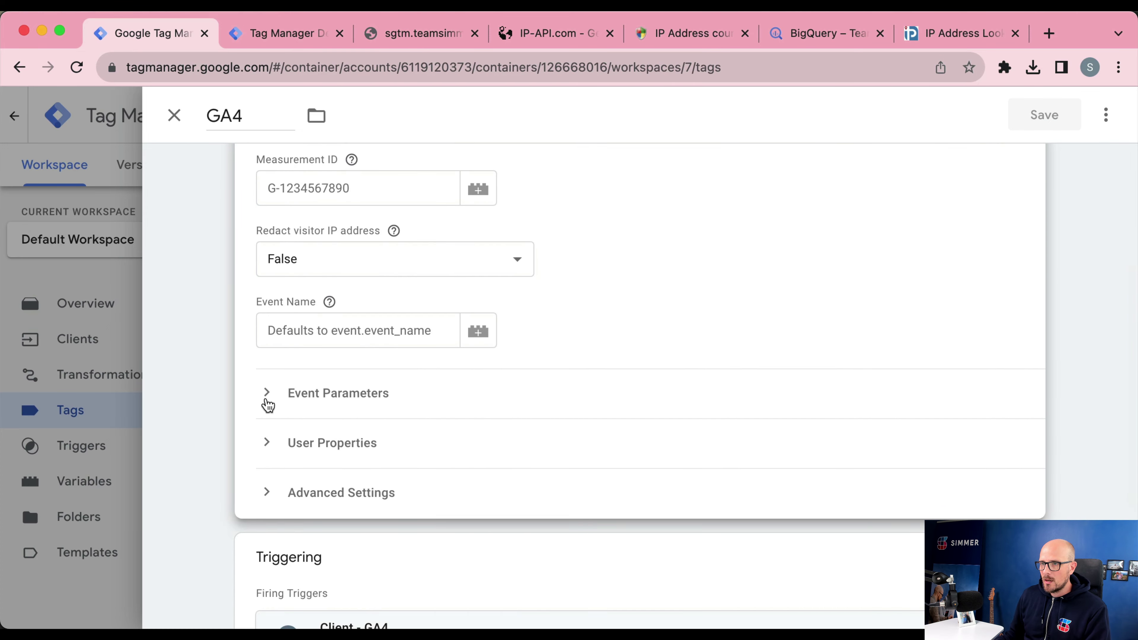
Step: Add event parameter custom_country with value {{Request - X-Appengine-Country}}
left_click(269, 394)
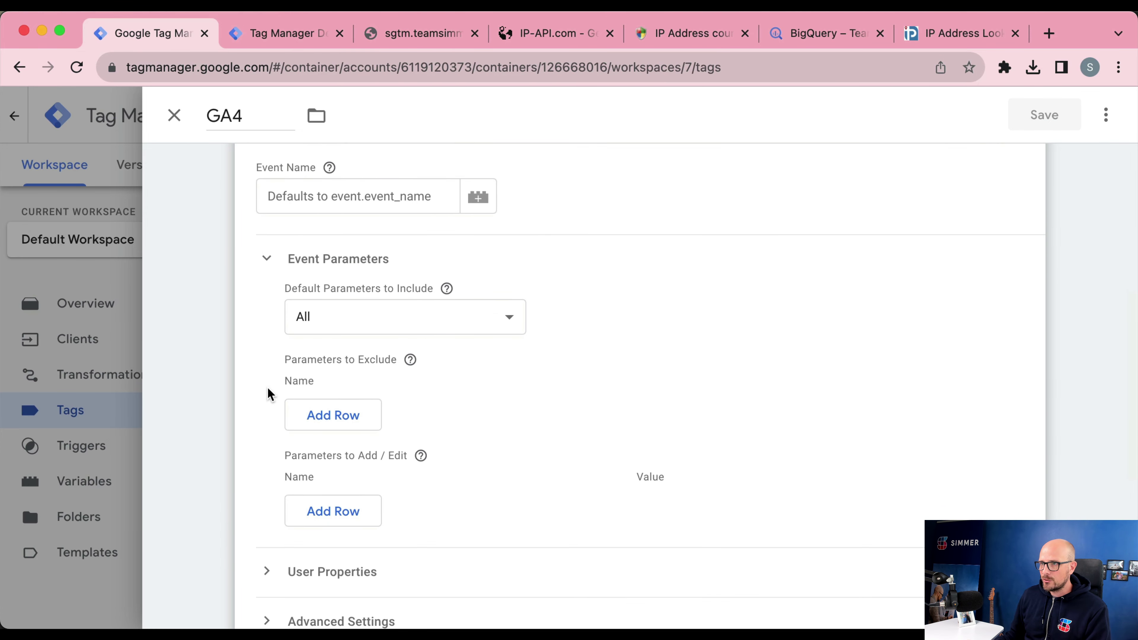
left_click(334, 512)
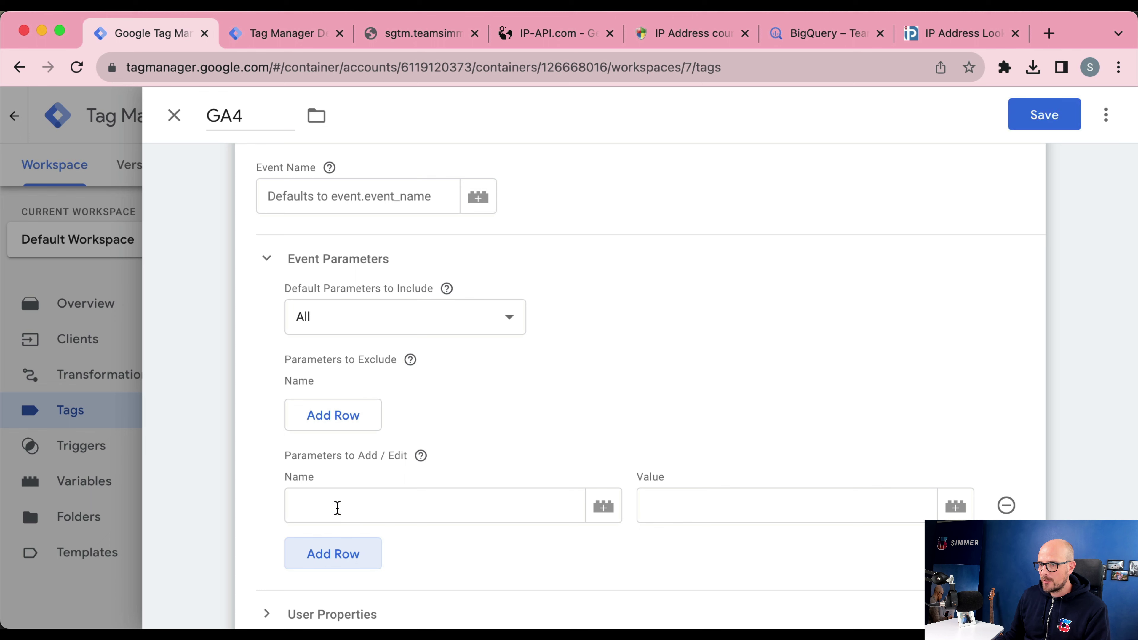
left_click(338, 508)
type("cu")
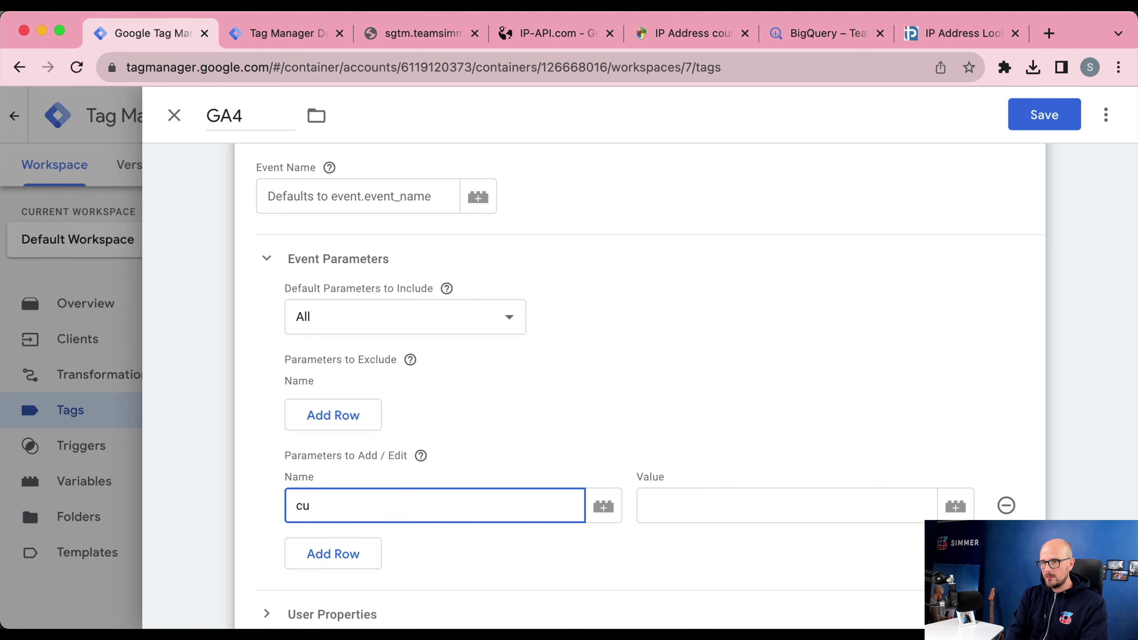
type("stom_country")
key("Tab")
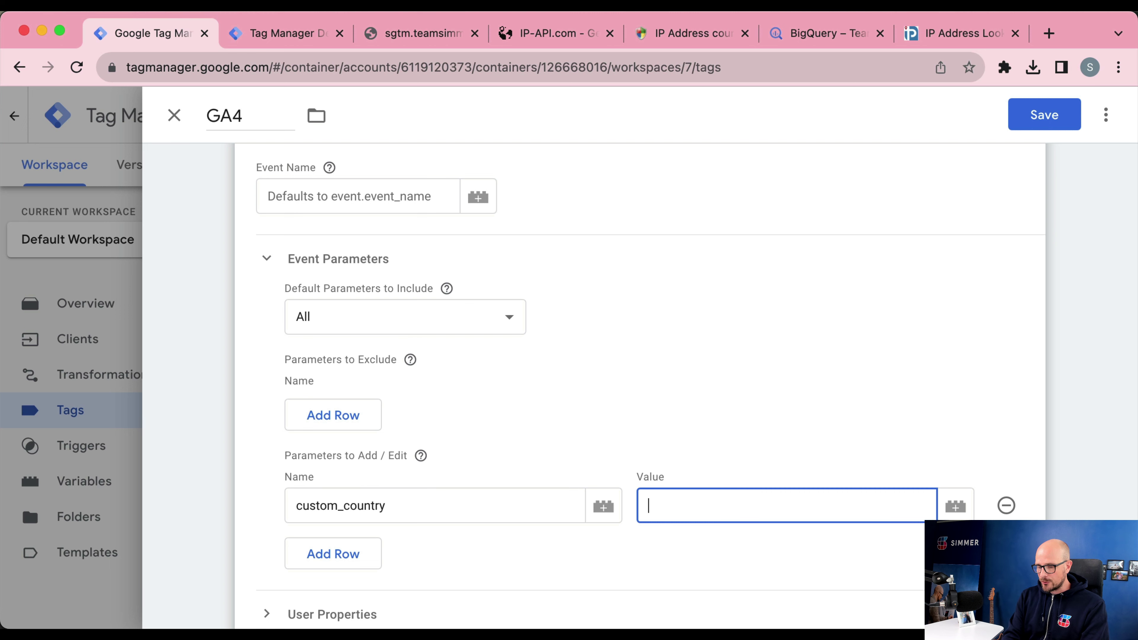
type("{{Request - X-Appengine-Country}}")
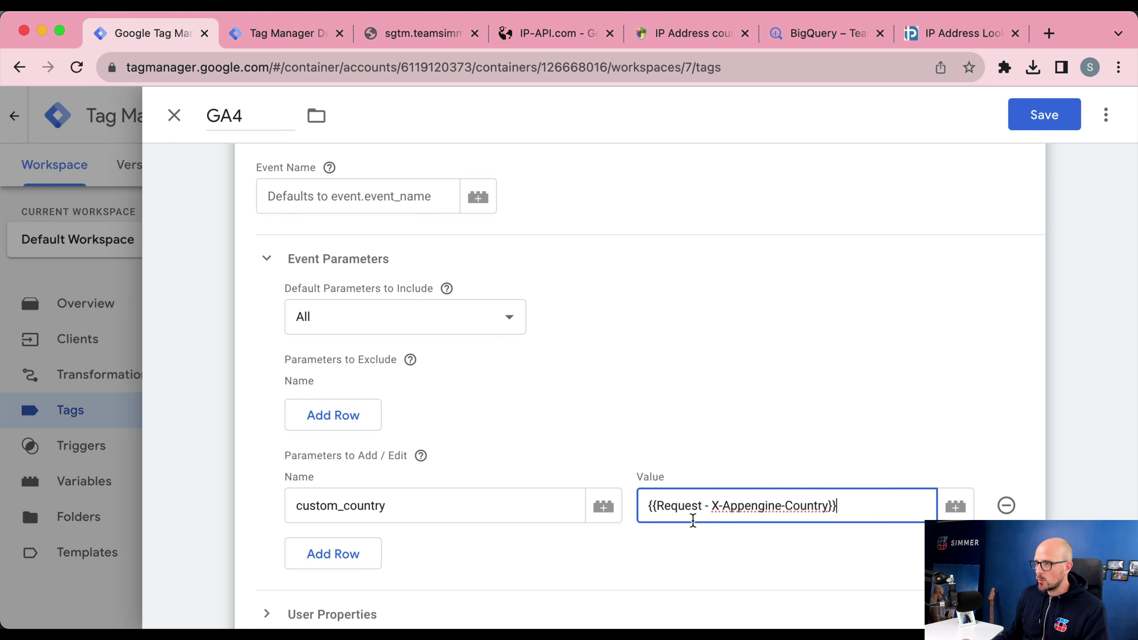
scroll(761, 510, "down", 1)
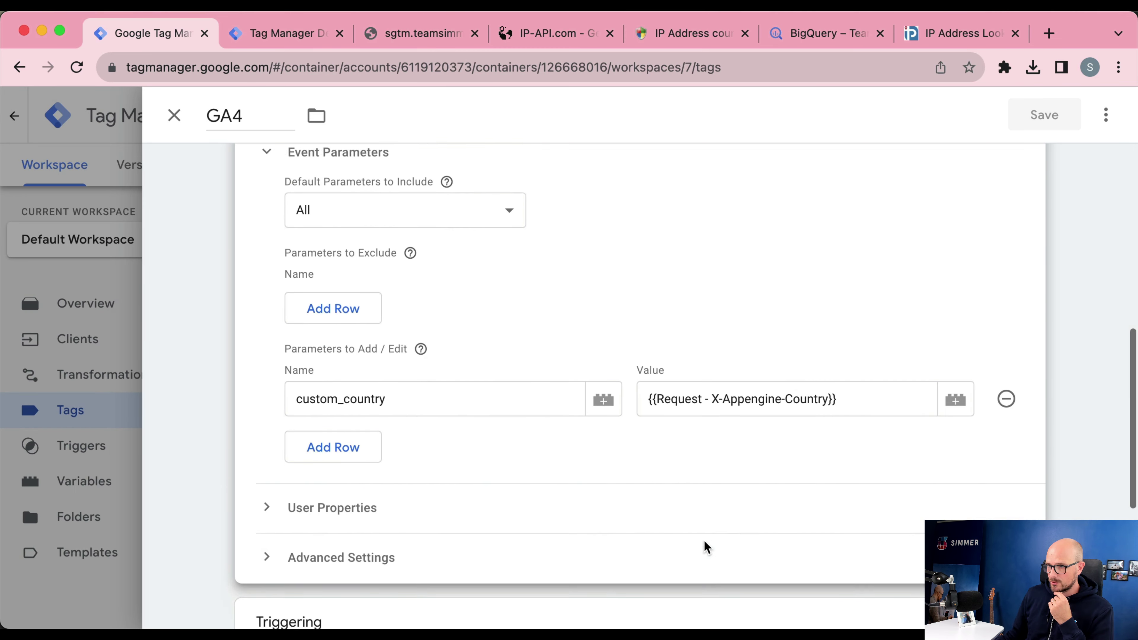
scroll(601, 378, "down", 2)
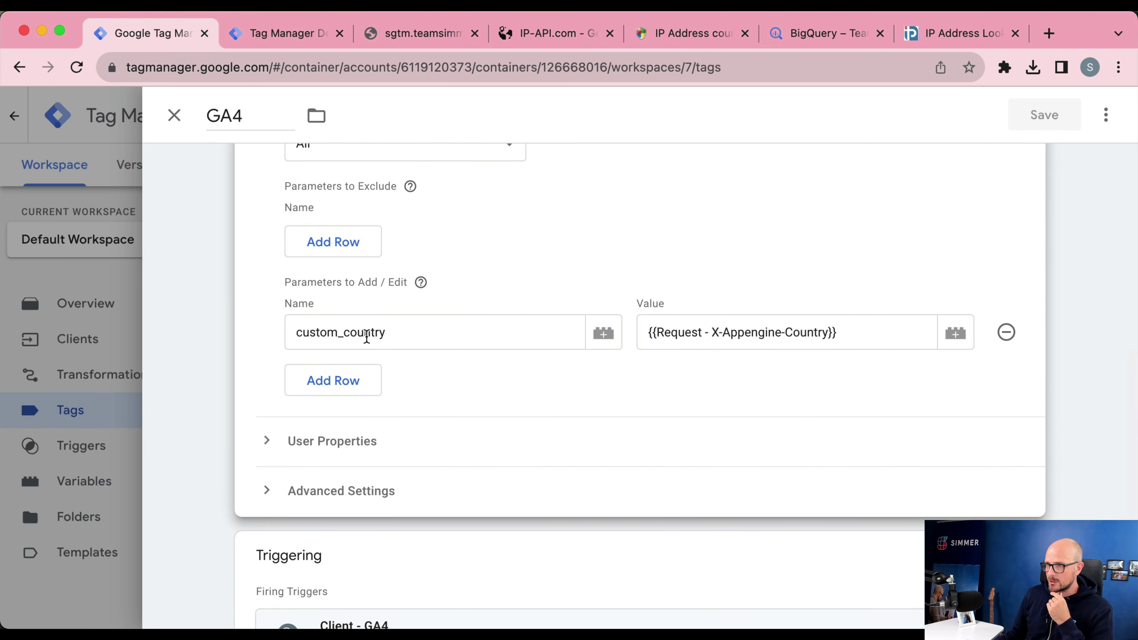
scroll(365, 335, "up", 5)
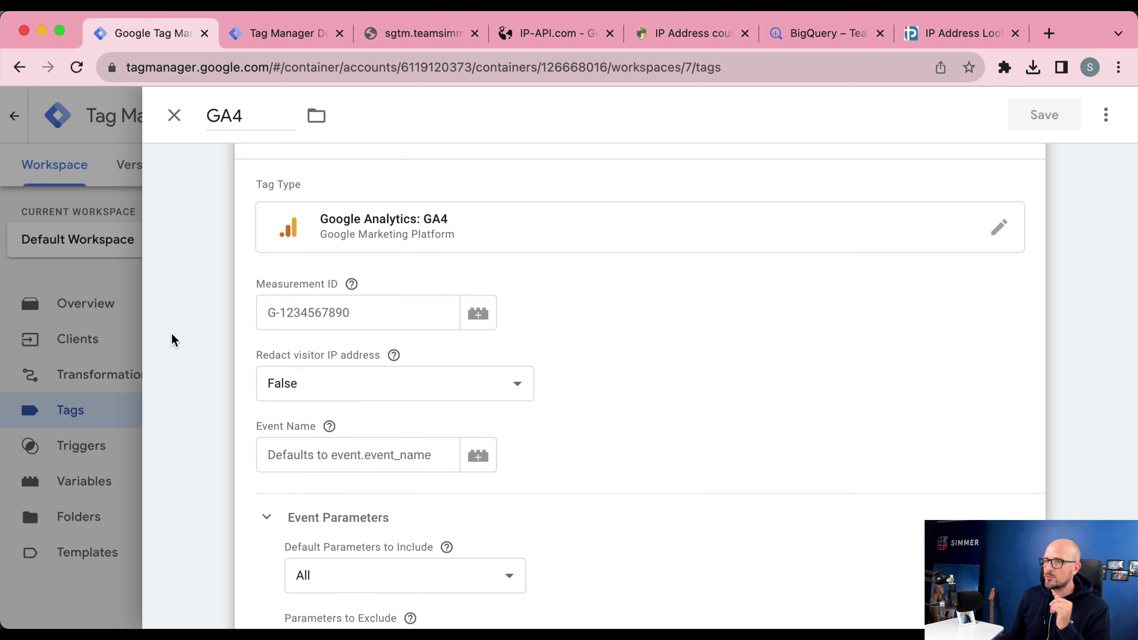
scroll(316, 389, "down", 5)
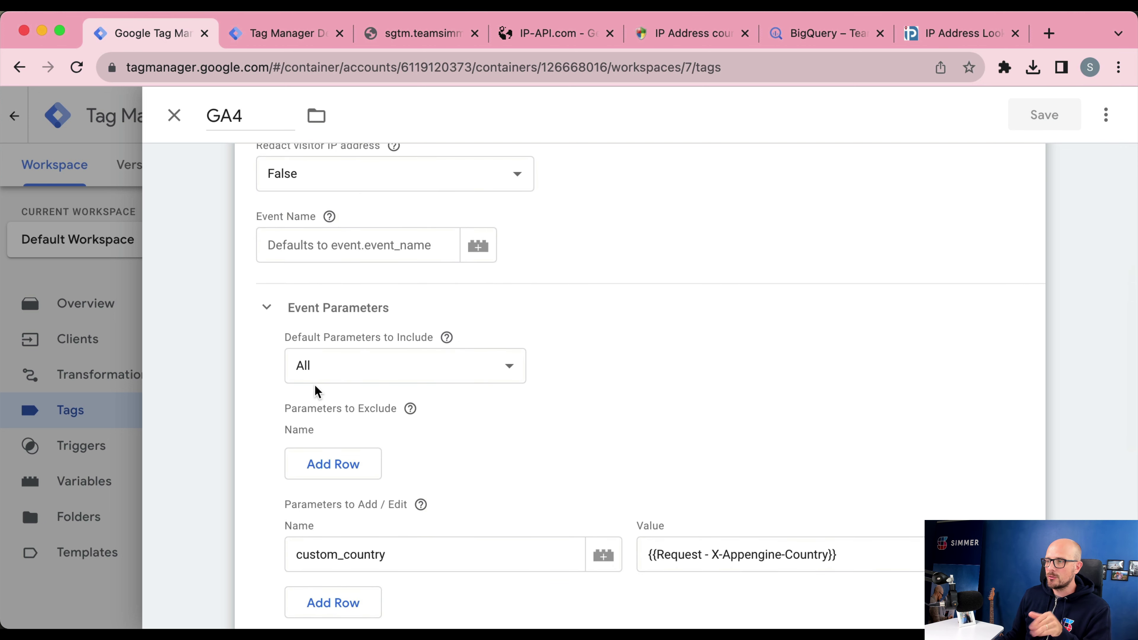
scroll(316, 392, "down", 1)
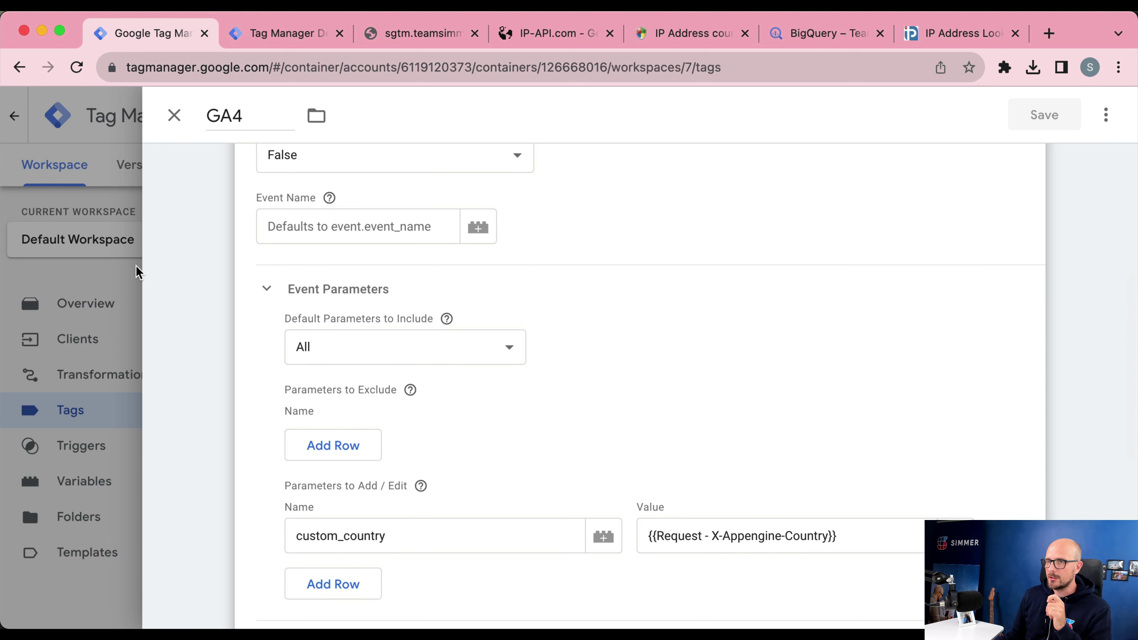
Step: Start a server container preview and resend the /g/collect hit
left_click(115, 271)
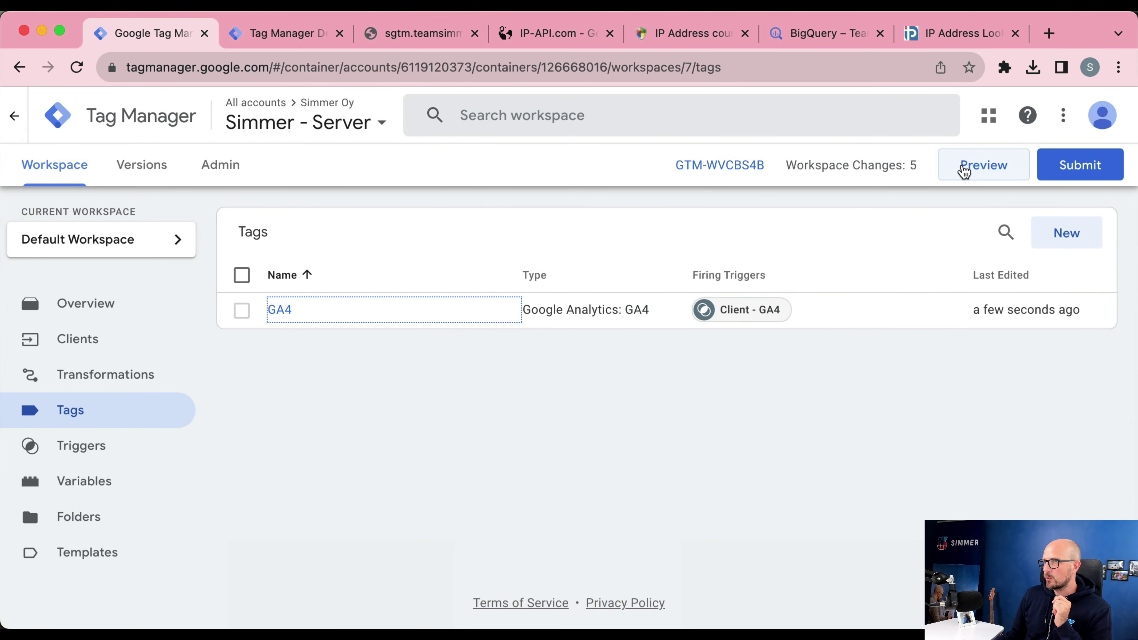
left_click(963, 172)
key("ctrl+Tab")
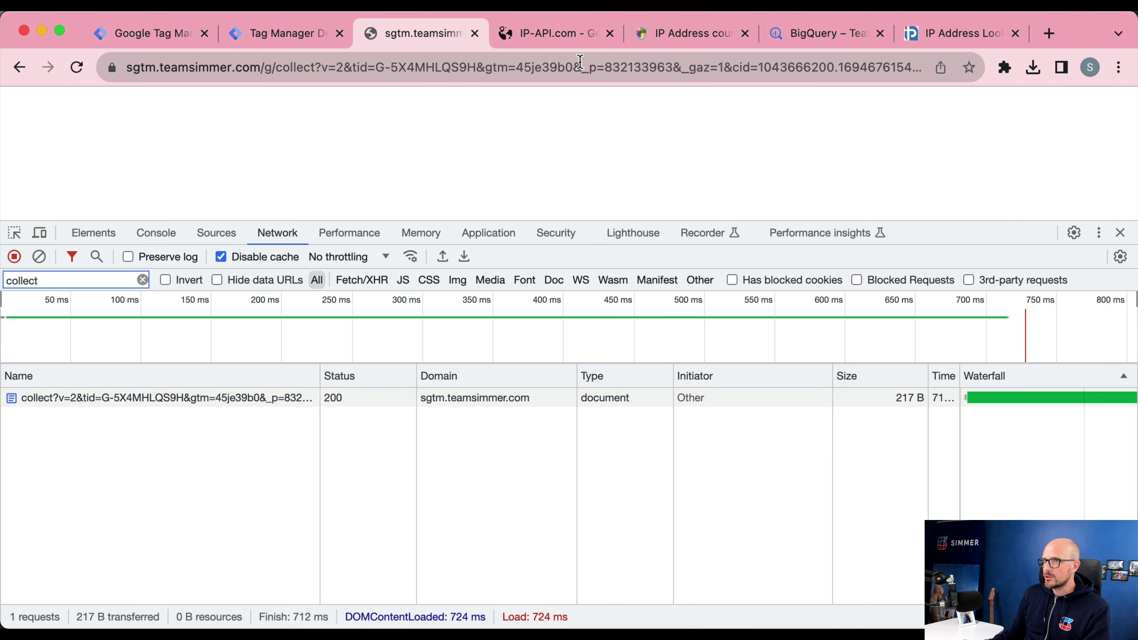
left_click(579, 61)
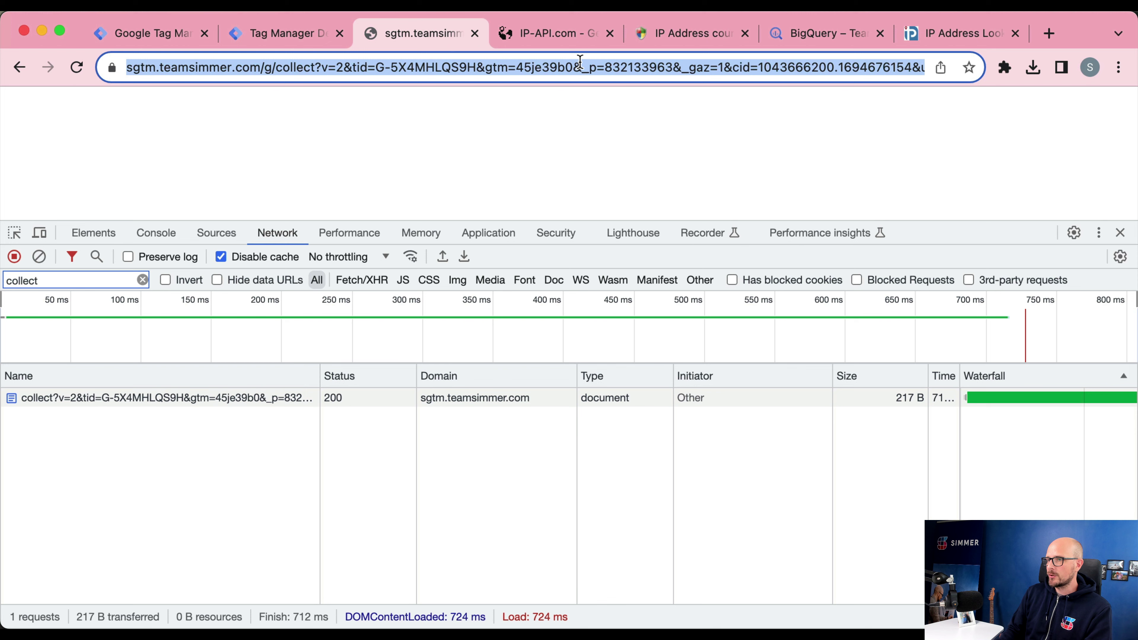
key("Return")
key("ctrl+shift+Tab")
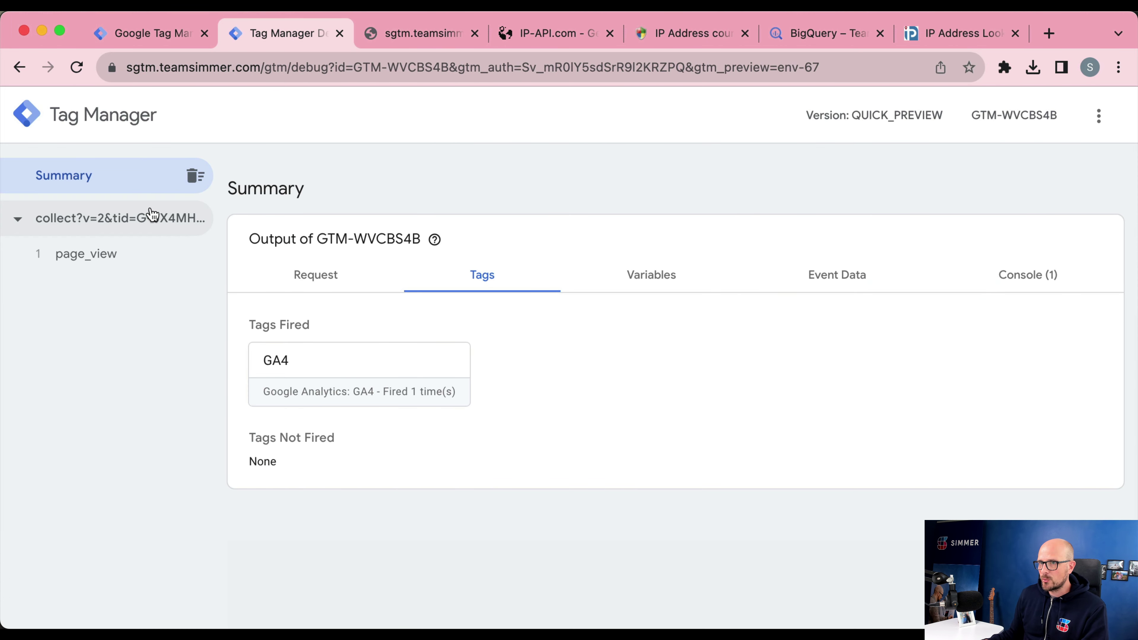
Step: Show all incoming HTTP request headers, confirming X-Appengine-Country is FI
left_click(152, 216)
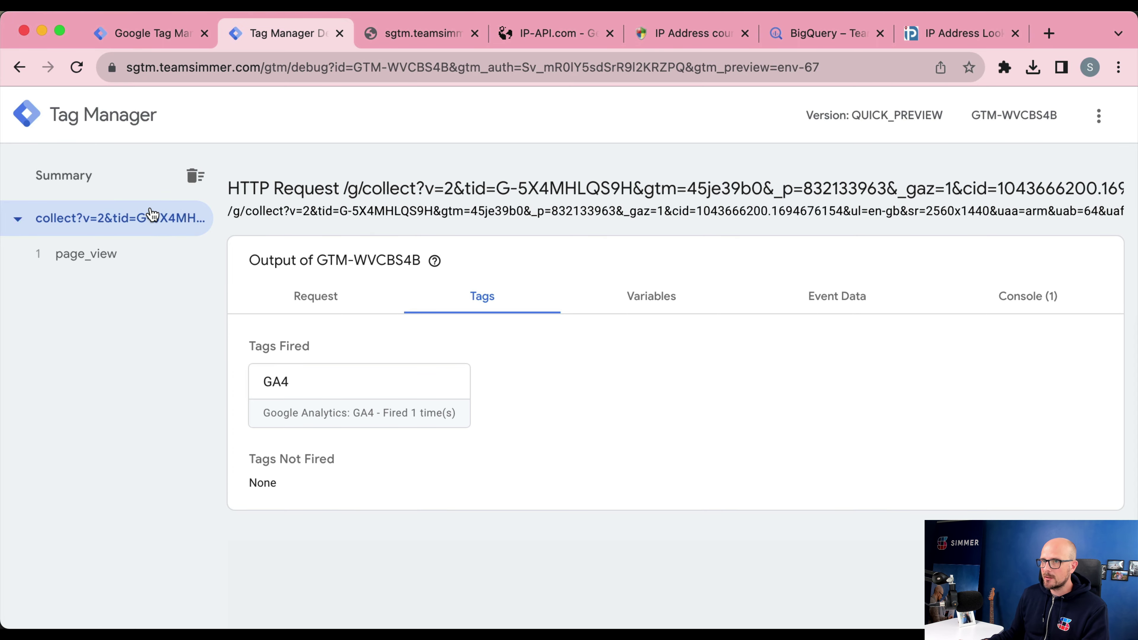
left_click(335, 297)
scroll(359, 449, "down", 2)
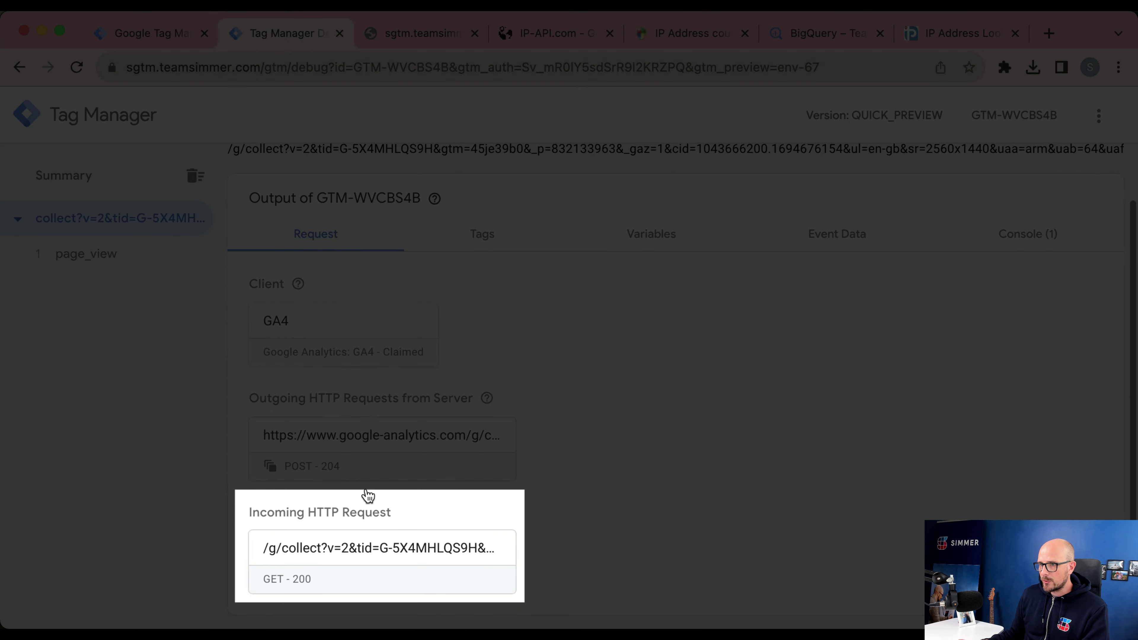
left_click(374, 582)
scroll(637, 387, "down", 10)
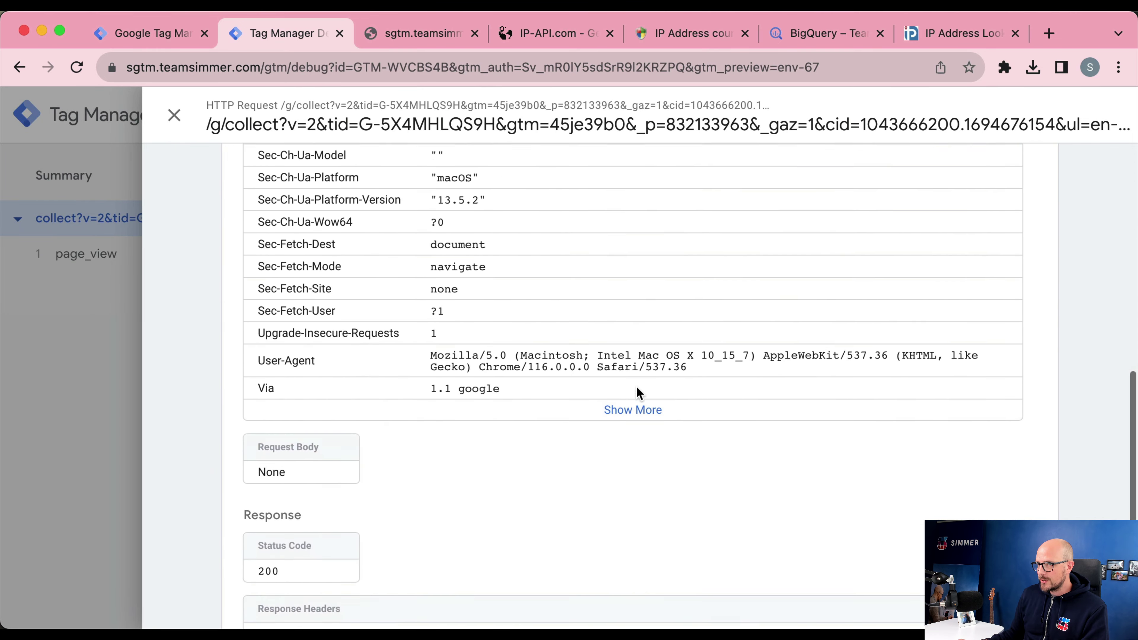
left_click(637, 398)
scroll(537, 439, "down", 1)
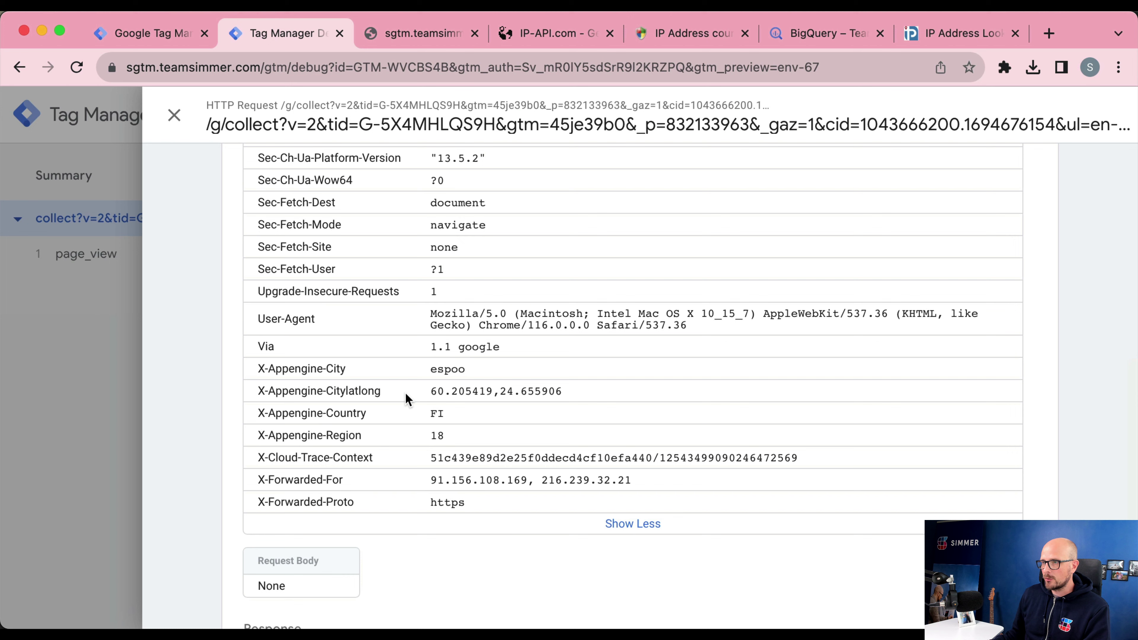
Step: Select the page_view event and review its resolved variables
left_click(23, 276)
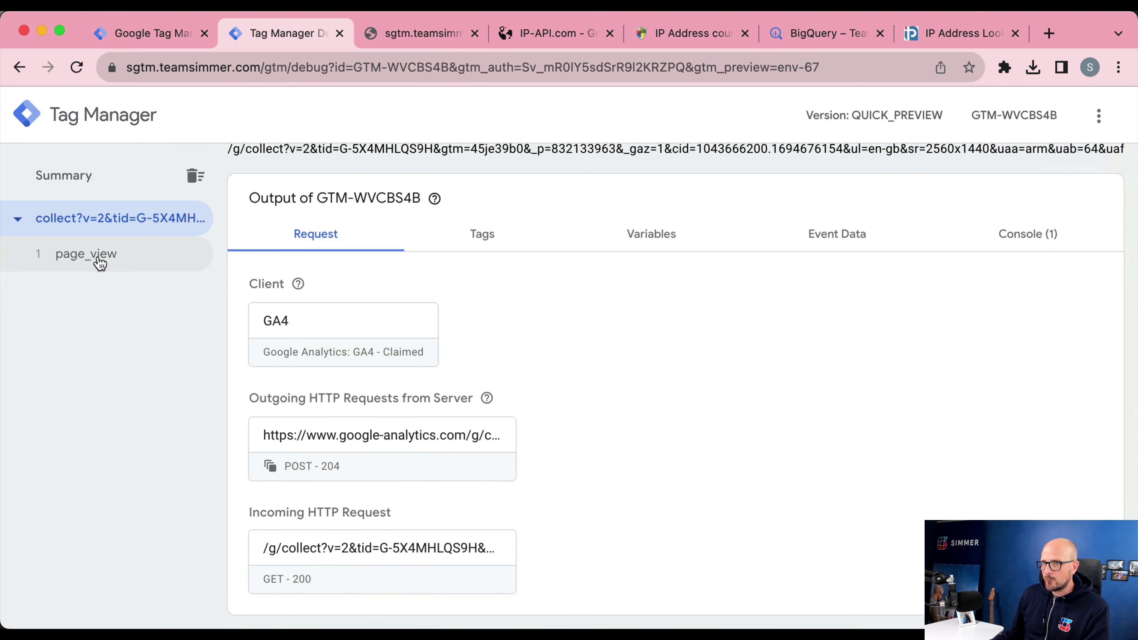
left_click(102, 255)
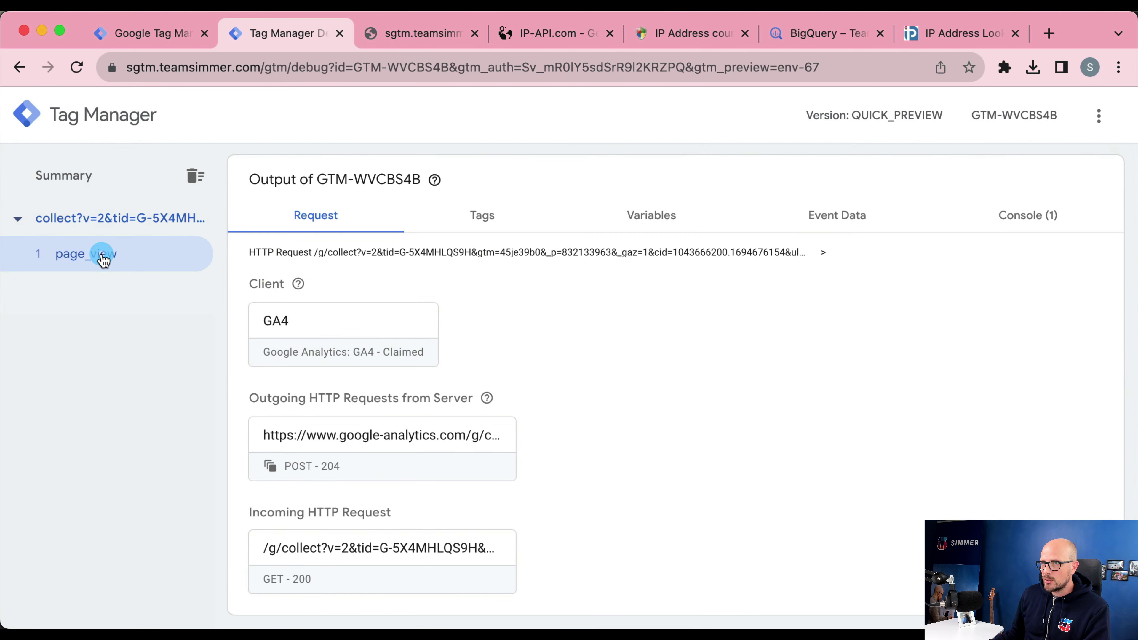
left_click(652, 232)
scroll(611, 390, "down", 2)
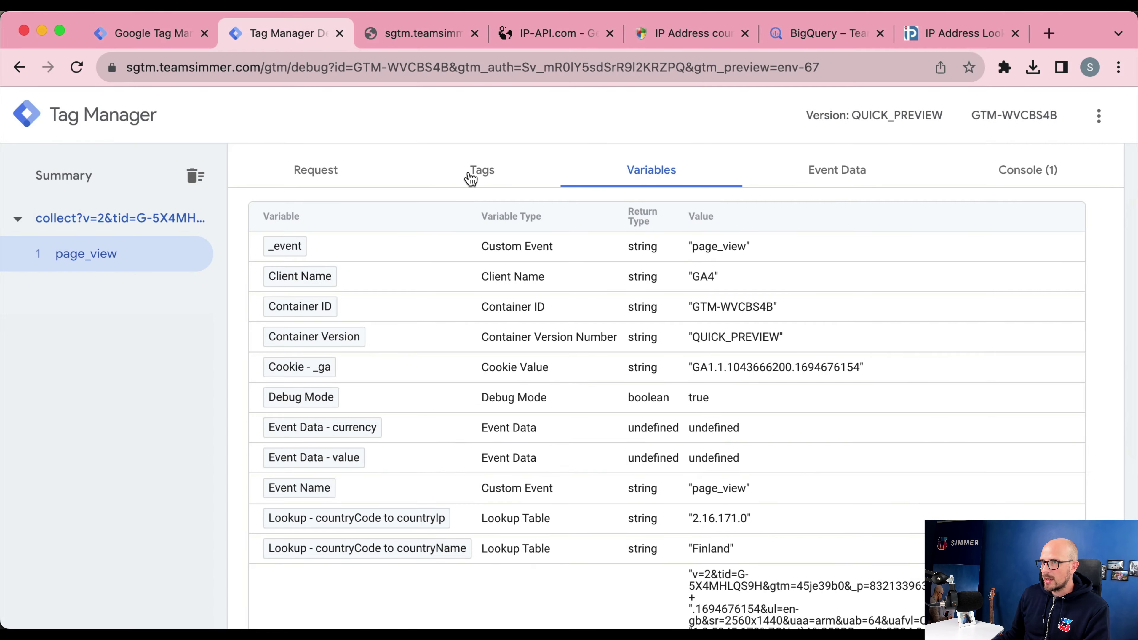
Step: Check the GA4 tag's Augment transformation set ip_override to 2.16.171.0, then return to Request
left_click(470, 178)
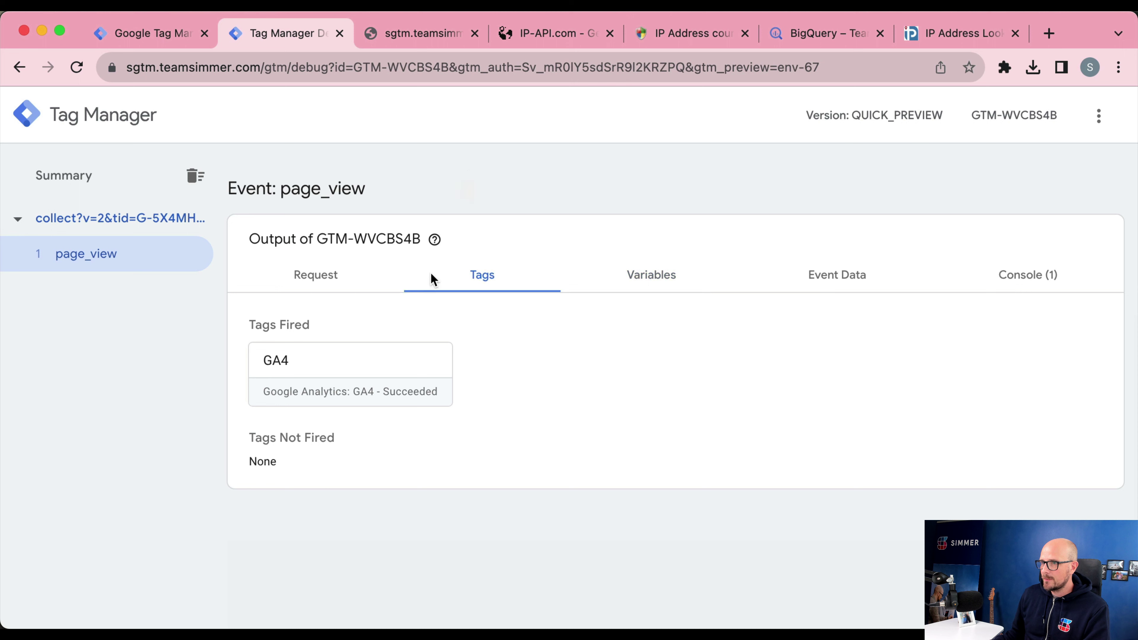
left_click(373, 384)
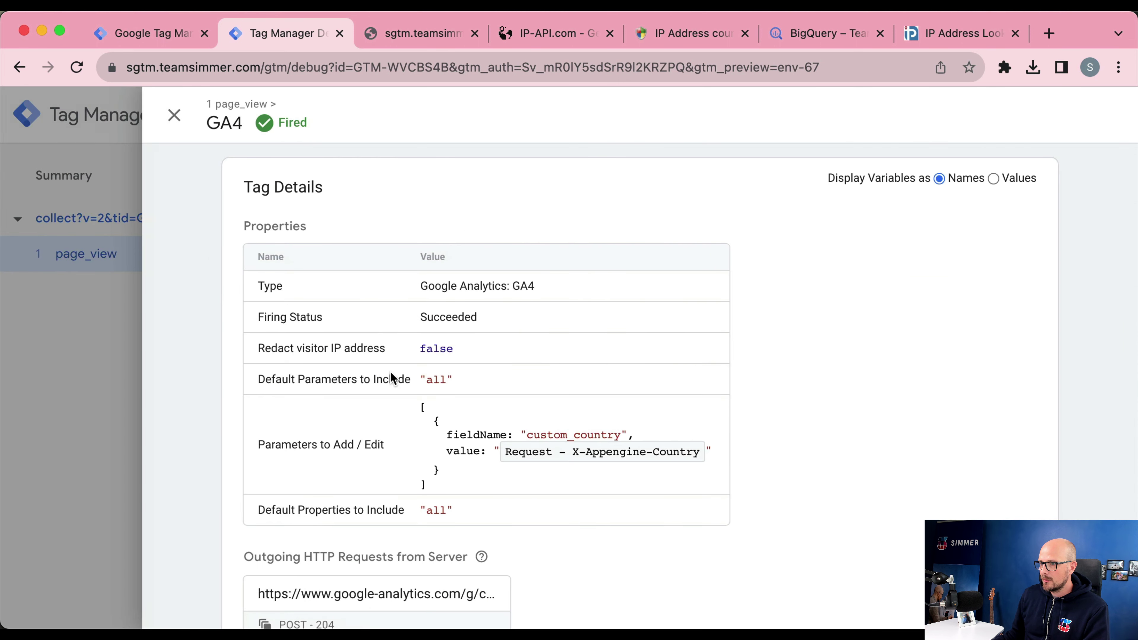
scroll(408, 372, "down", 3)
scroll(408, 374, "down", 5)
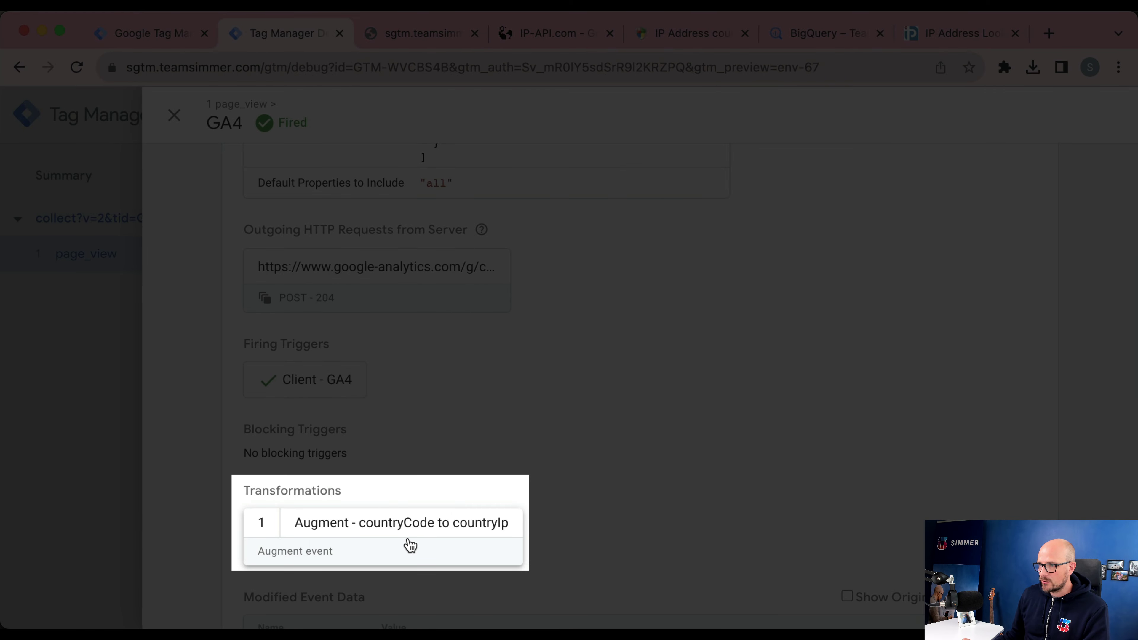
left_click(410, 544)
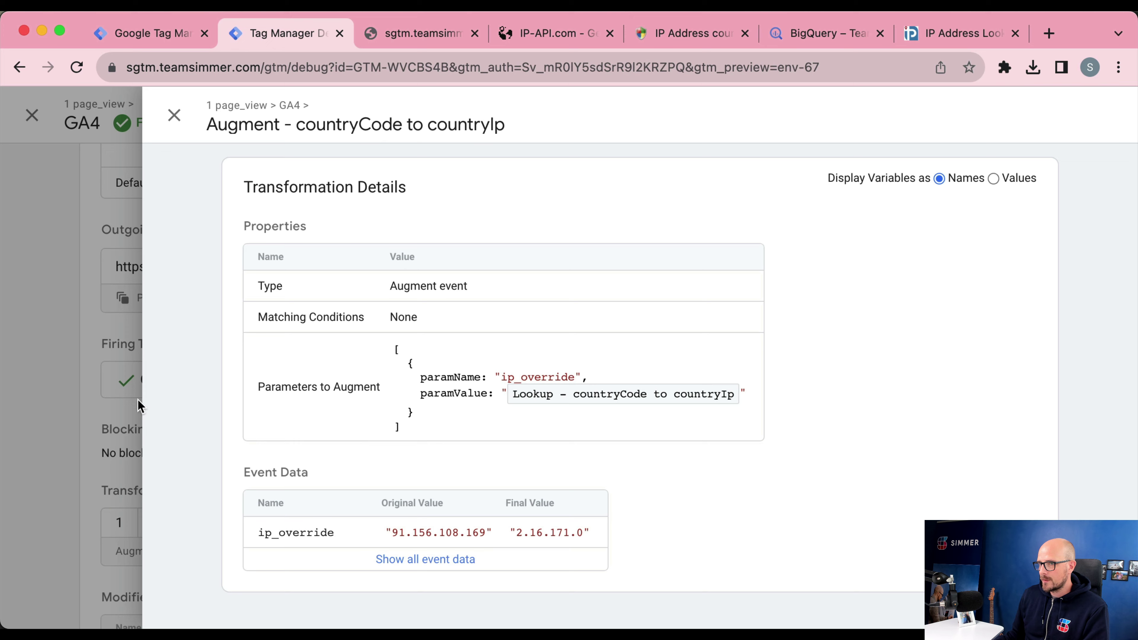
left_click(95, 386)
left_click(95, 387)
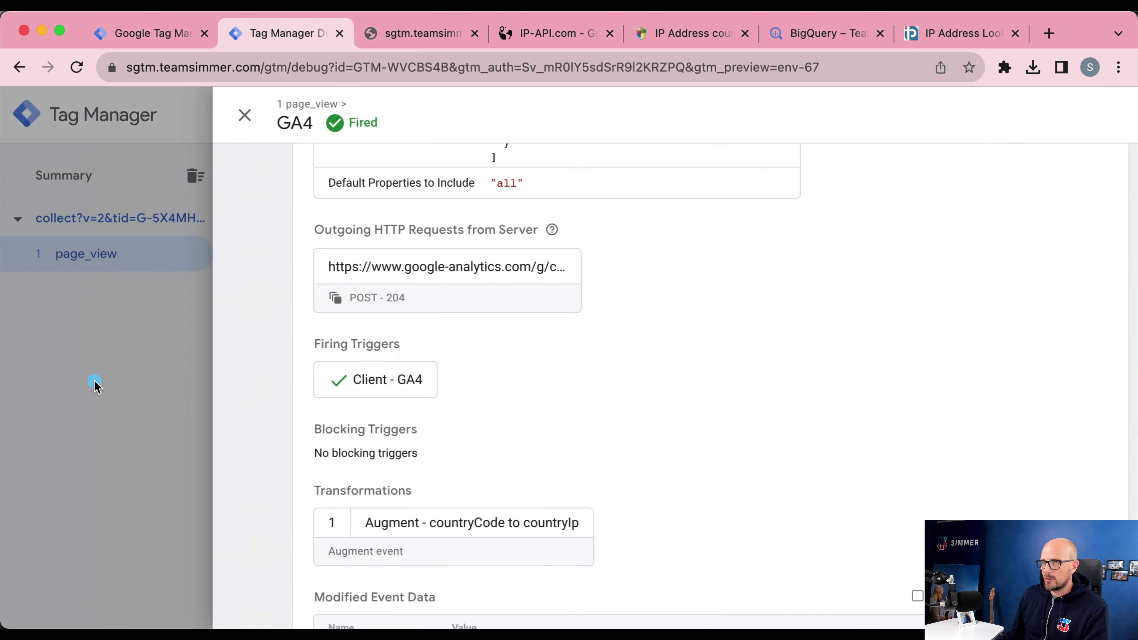
left_click(316, 276)
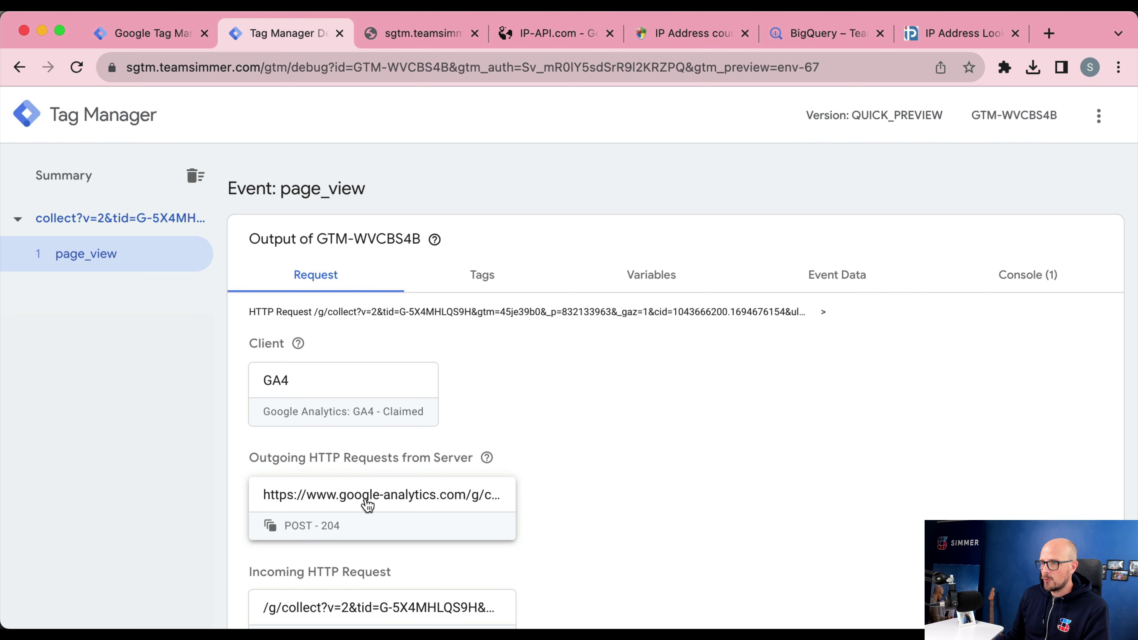
Step: Inspect the outgoing GA4 request with _uip=2.16.171.0 and custom_country=FI, then go to BigQuery
left_click(367, 505)
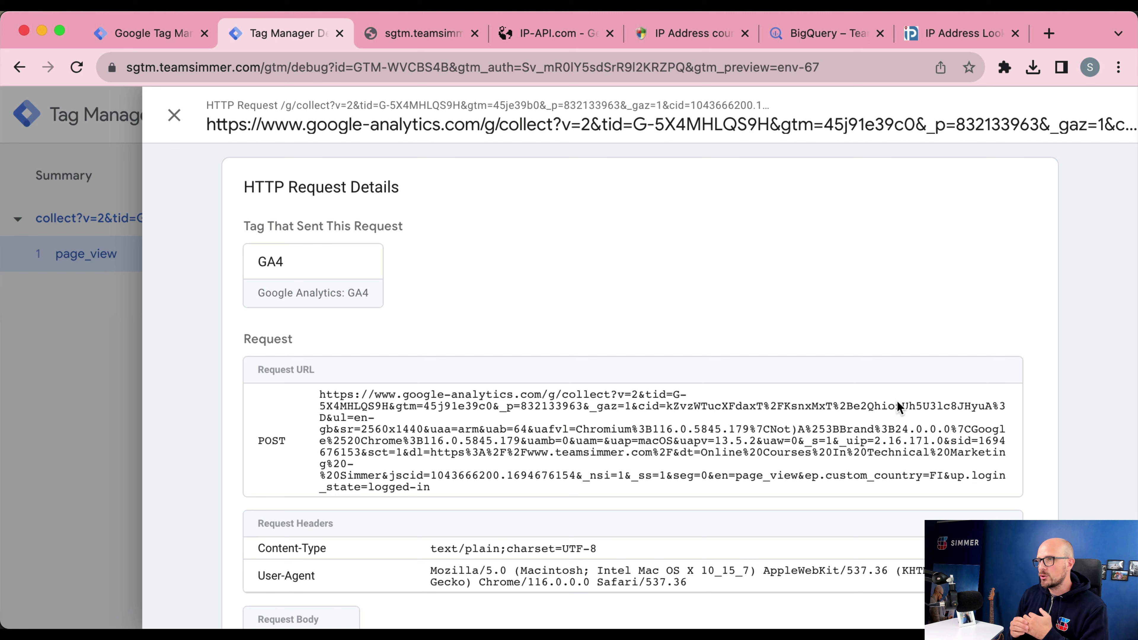
left_click(813, 44)
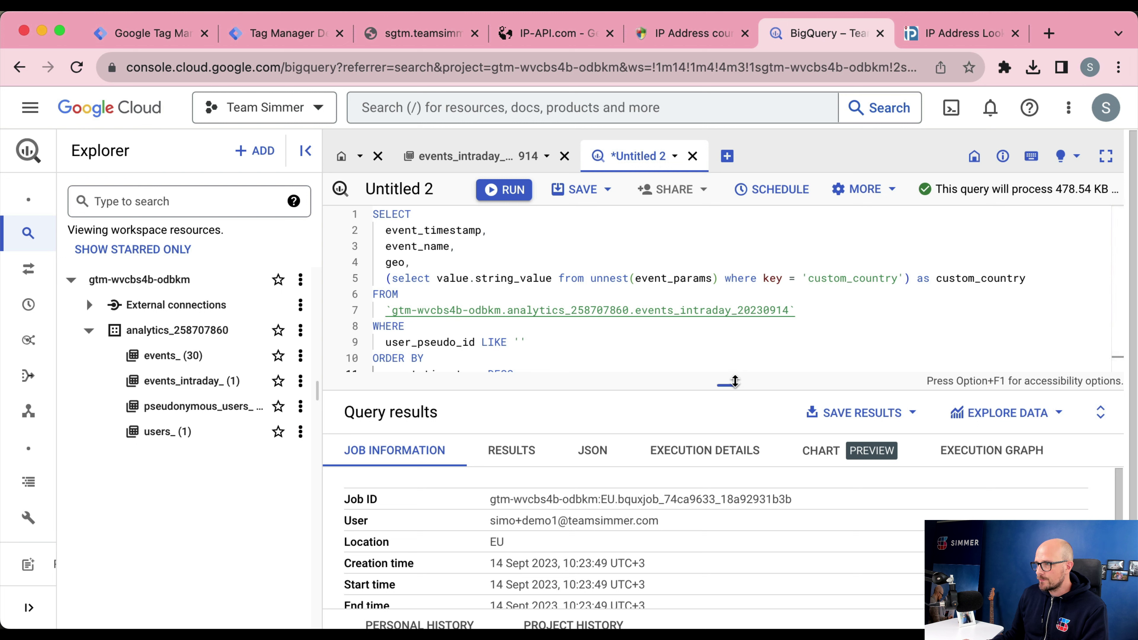
Step: Filter user_pseudo_id LIKE the copied client ID prefix followed by %, and run the query
left_click_drag(729, 384, 729, 462)
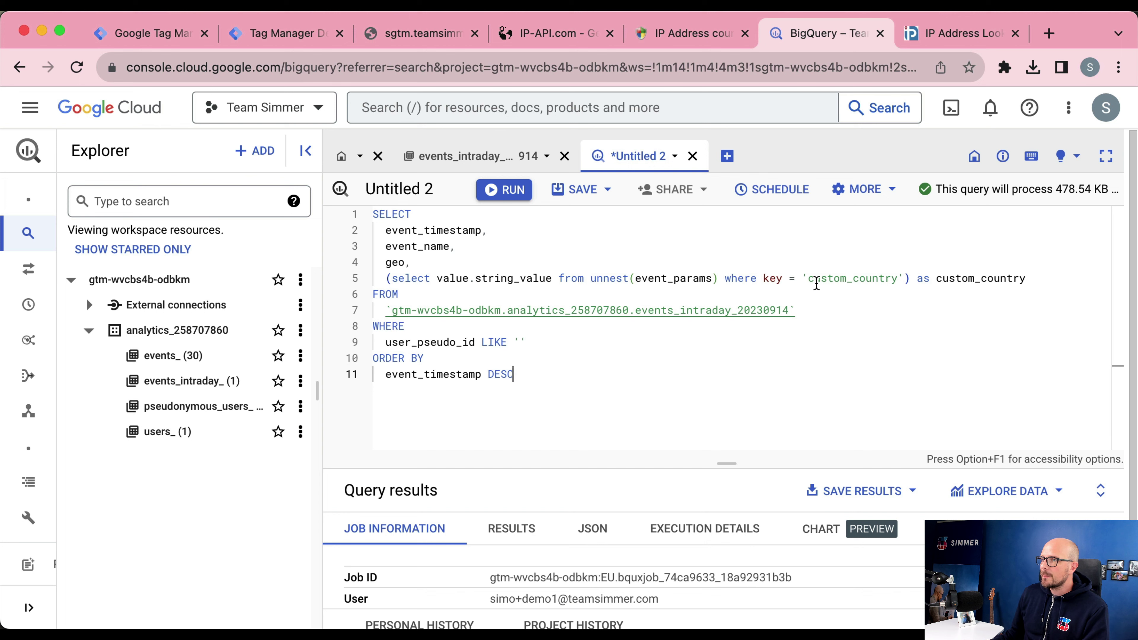
left_click(297, 34)
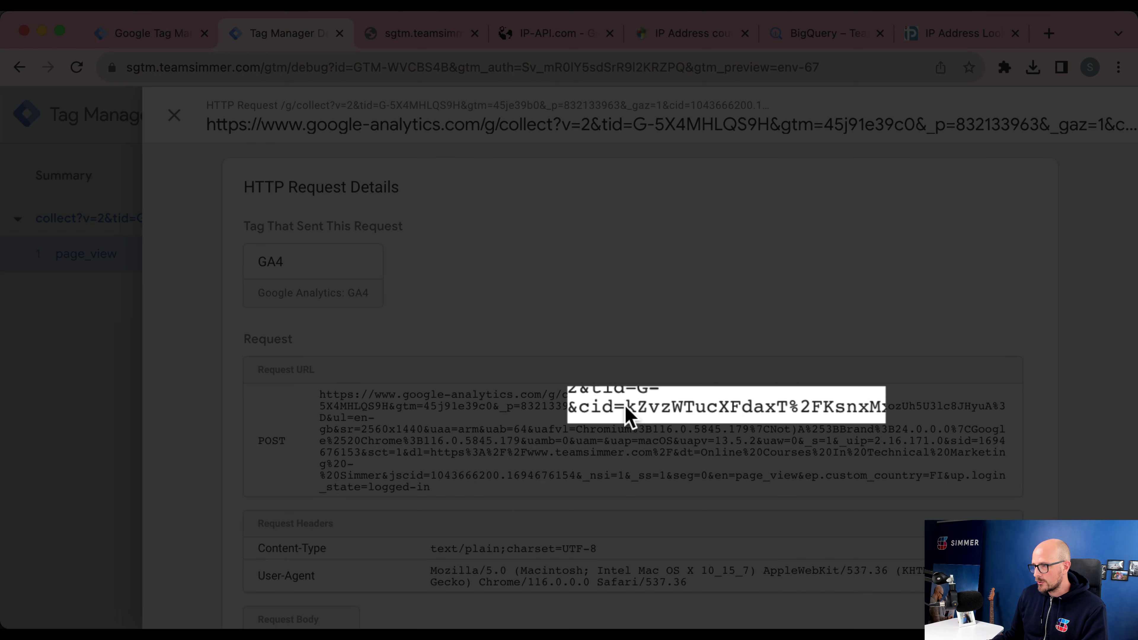
left_click_drag(654, 407, 771, 408)
key("super+c")
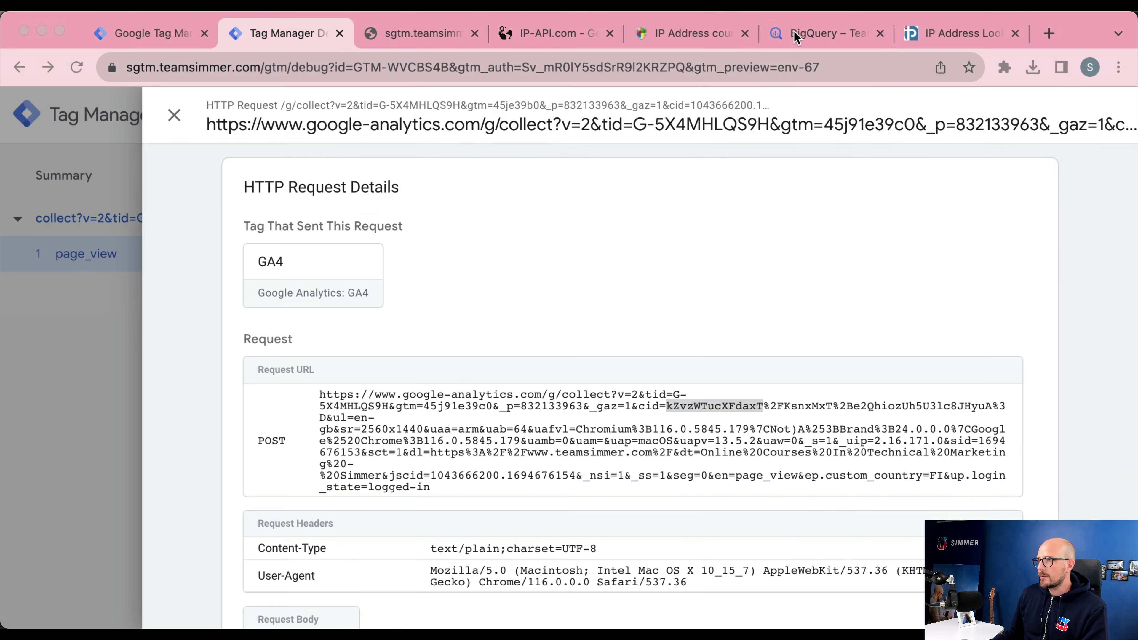
left_click(795, 37)
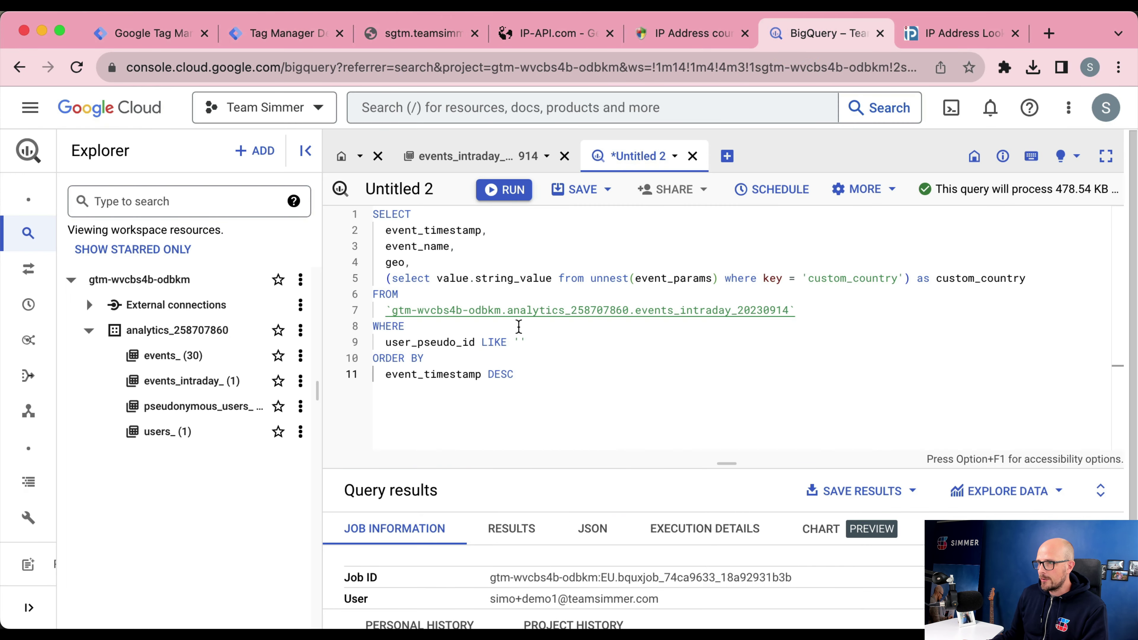
key("super+v")
type("%")
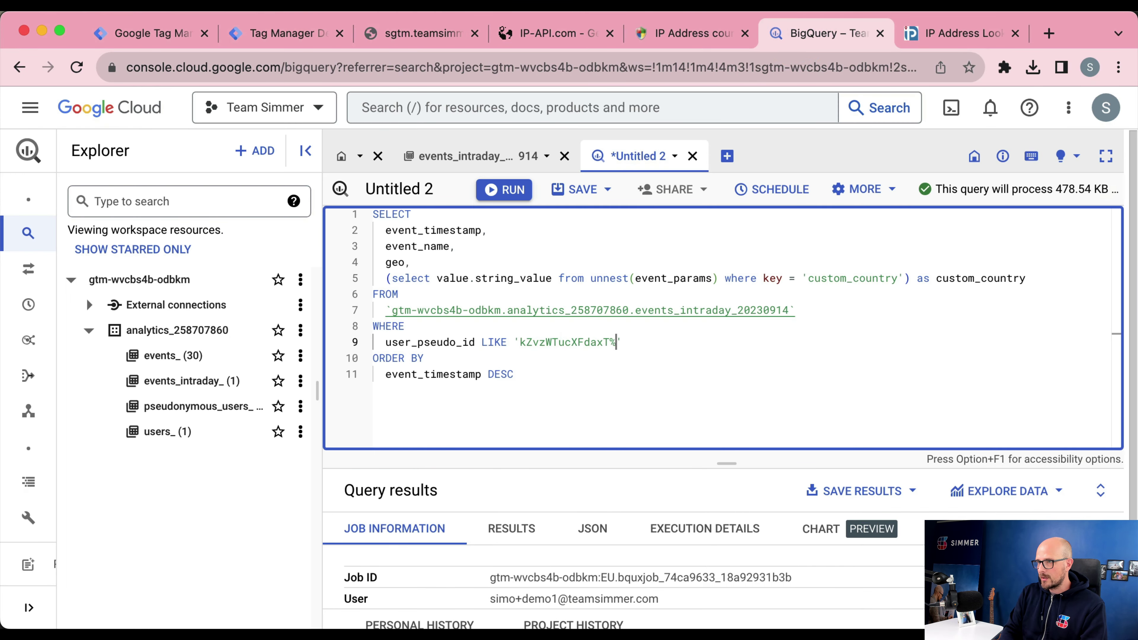
key("super+Return")
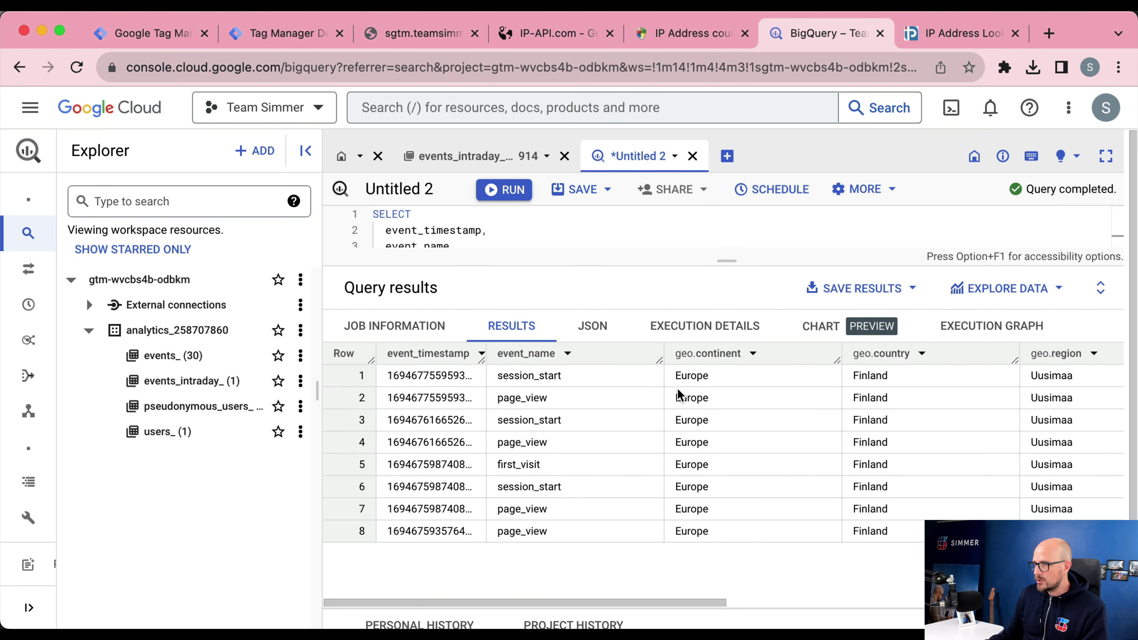
Step: Scroll the results to custom_country and highlight the FI value among the Helsinki rows
scroll(679, 395, "right", 2)
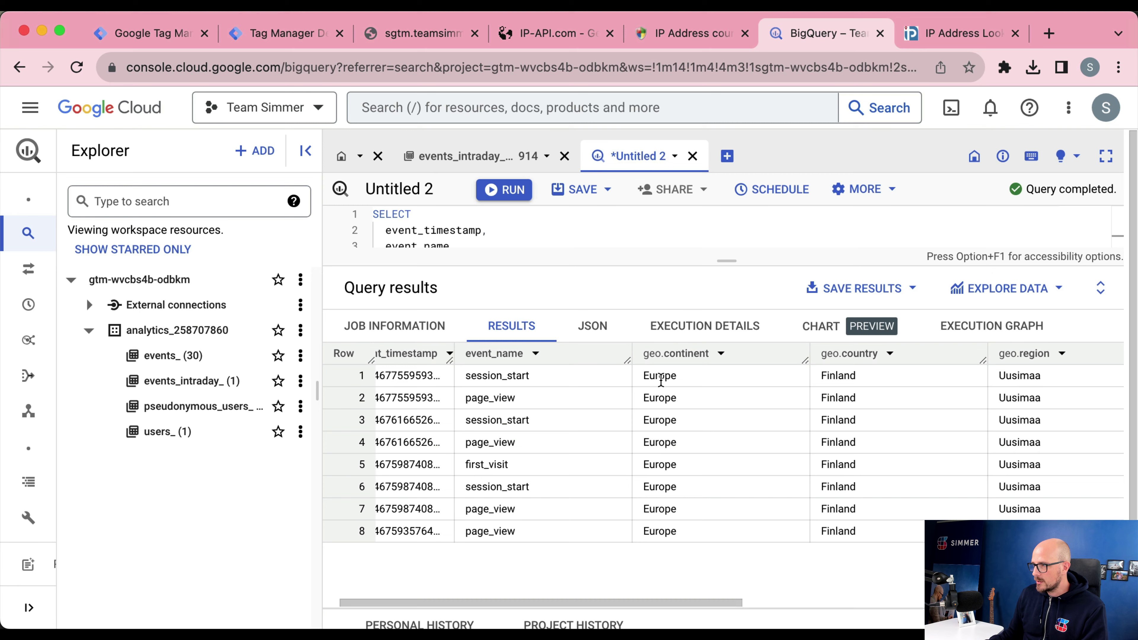
scroll(660, 380, "right", 10)
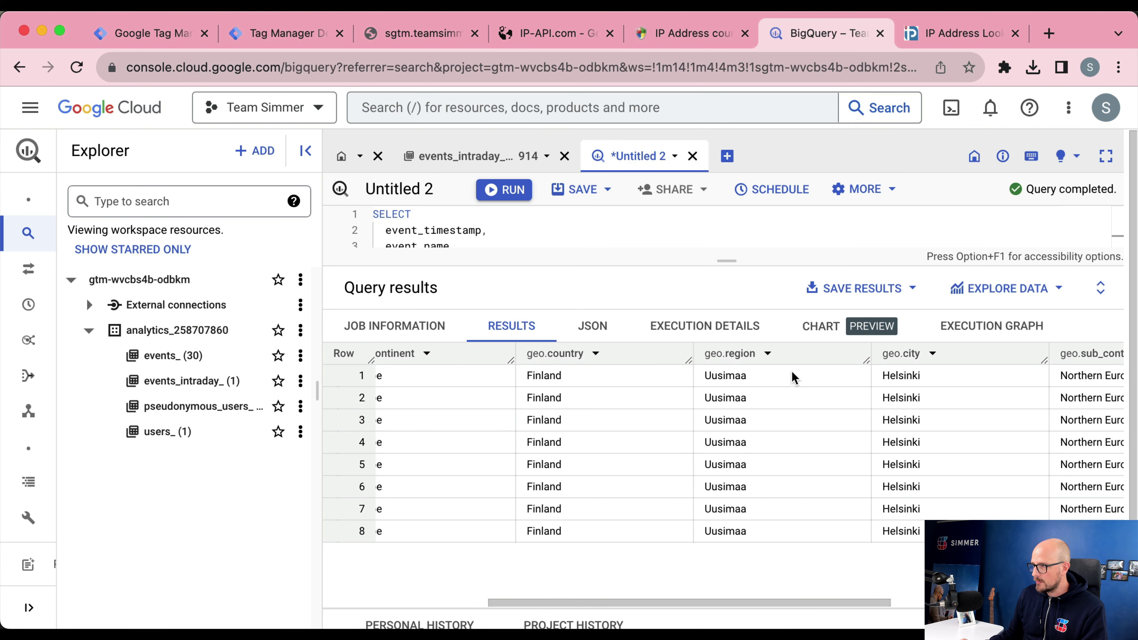
scroll(793, 376, "right", 13)
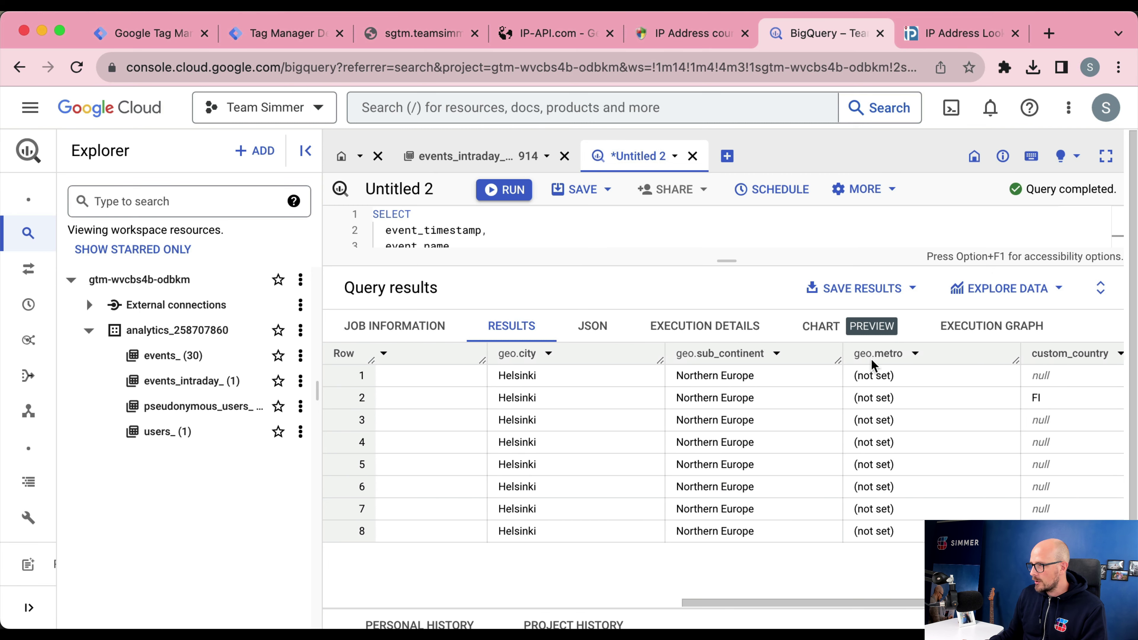
scroll(874, 365, "right", 3)
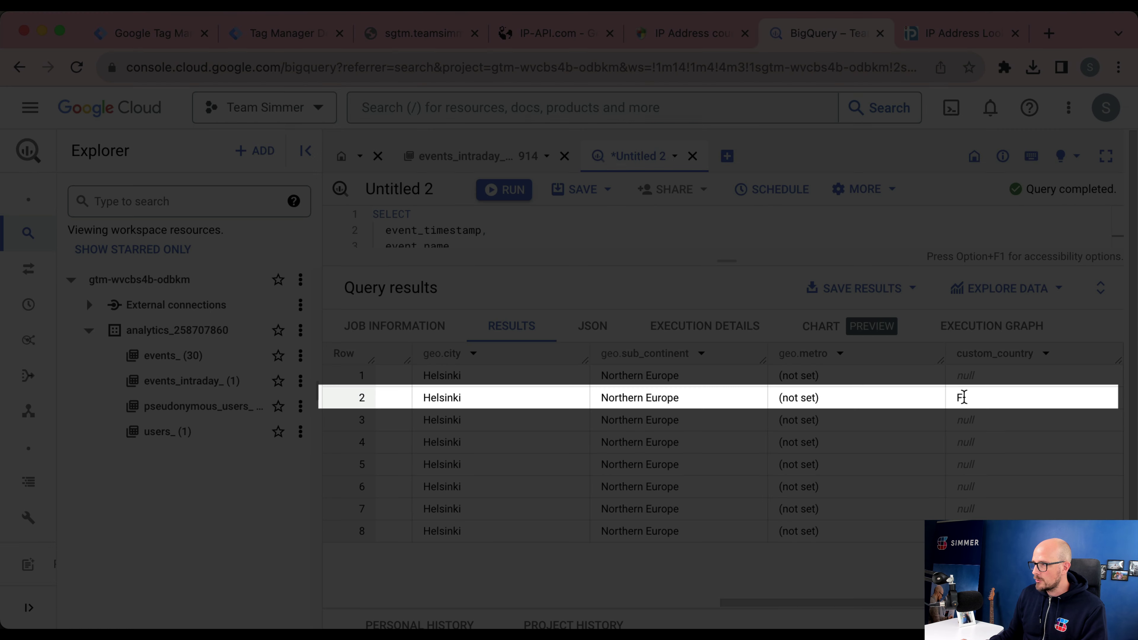
double_click(978, 400)
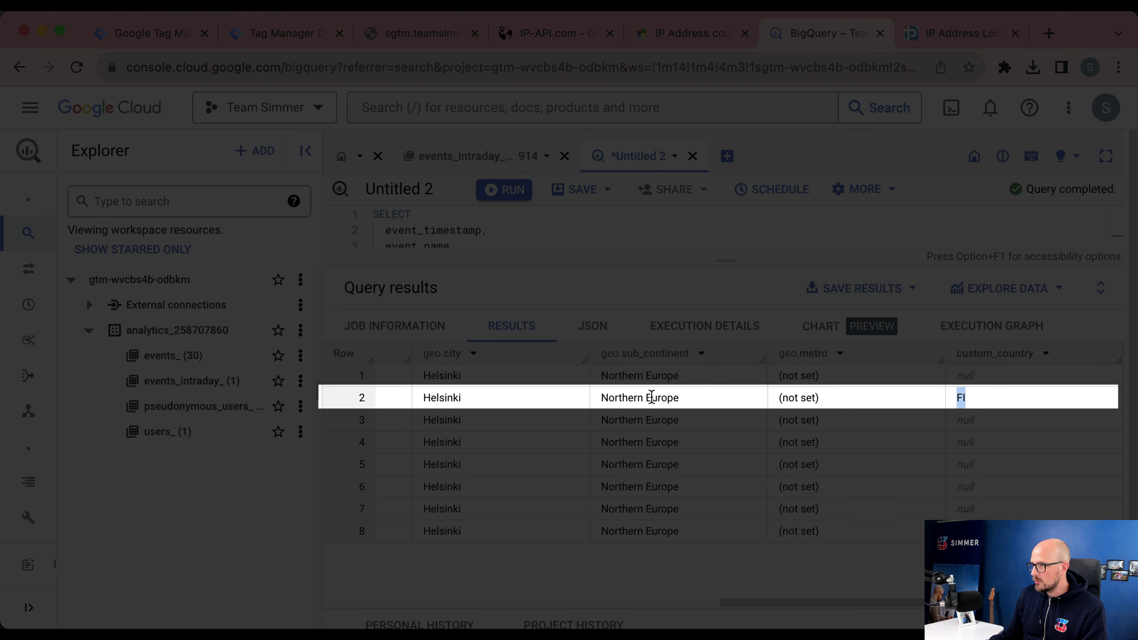
left_click(751, 397)
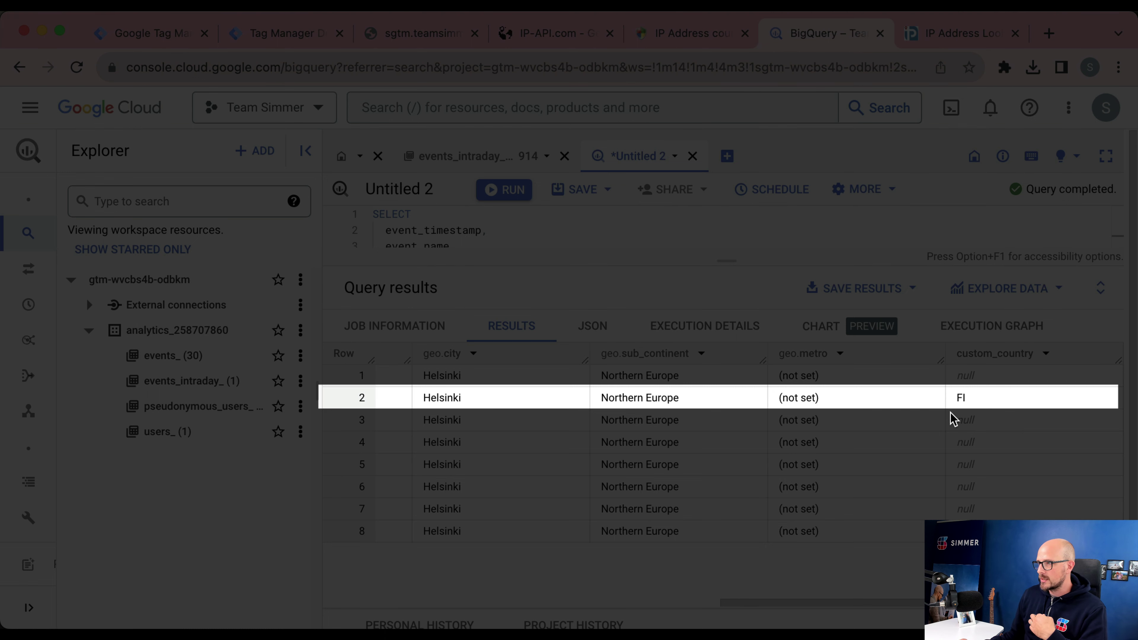
scroll(982, 408, "left", 6)
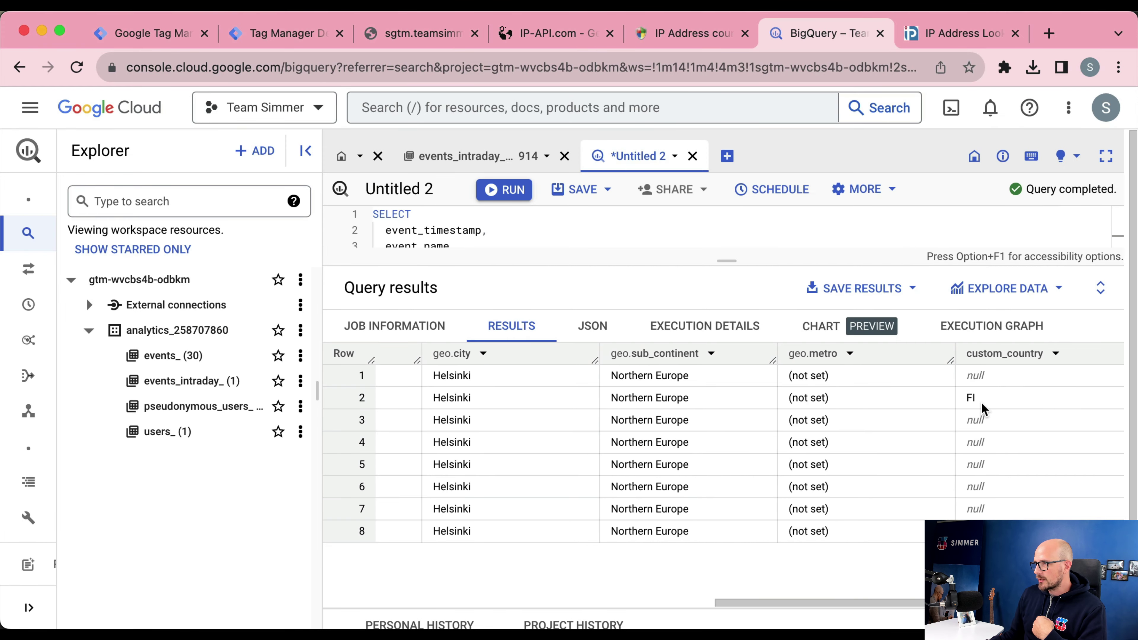
scroll(983, 408, "left", 2)
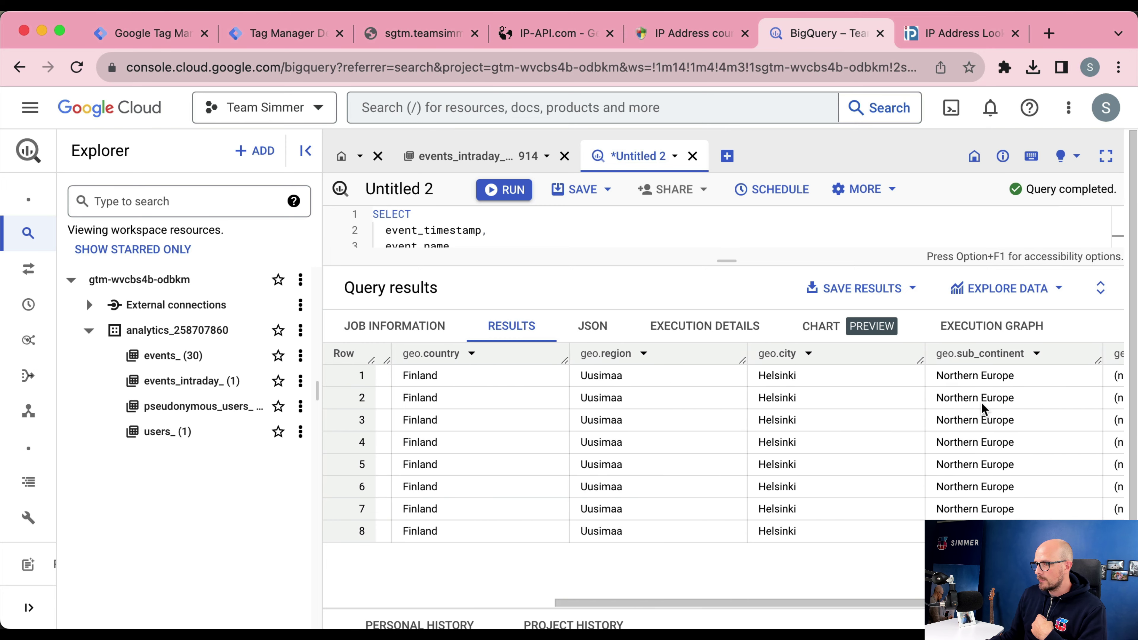
scroll(986, 407, "right", 8)
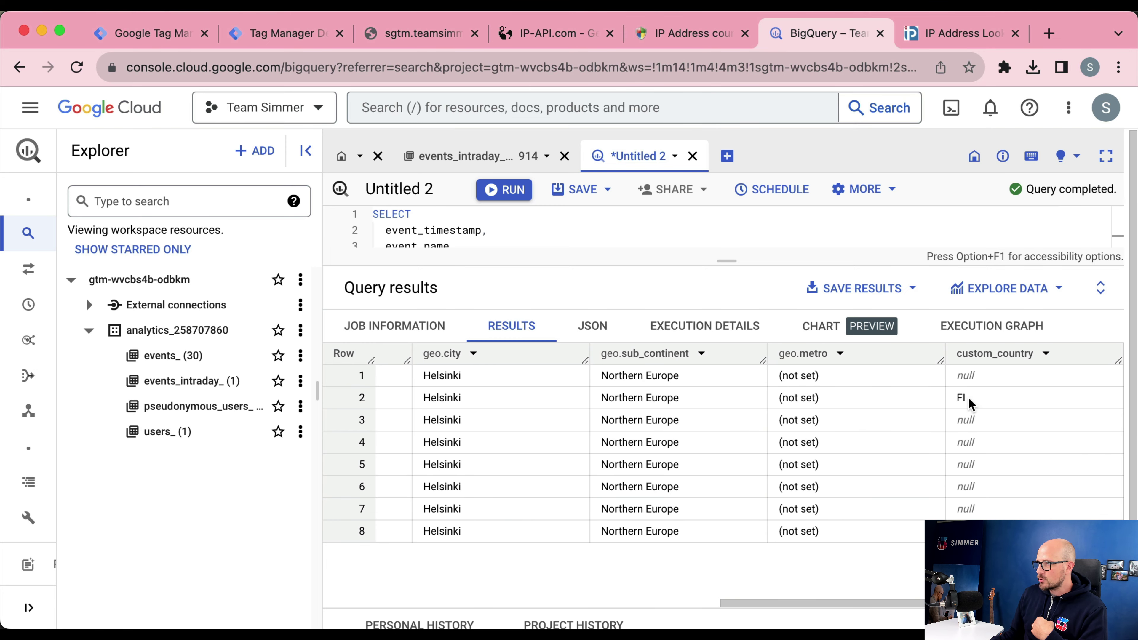
scroll(968, 400, "left", 8)
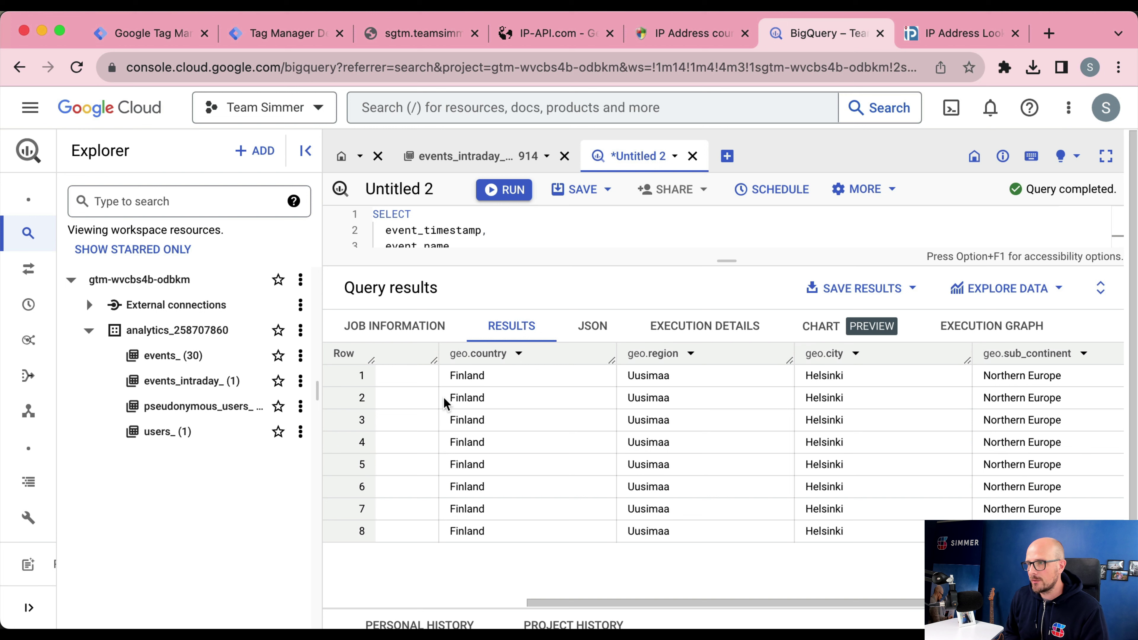
scroll(443, 398, "left", 10)
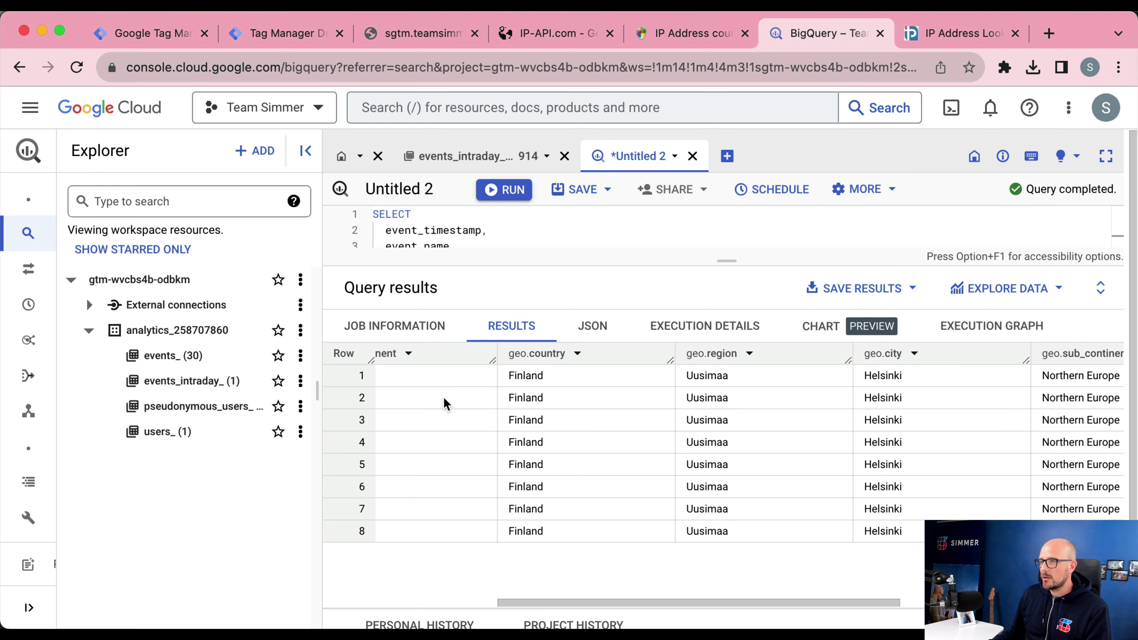